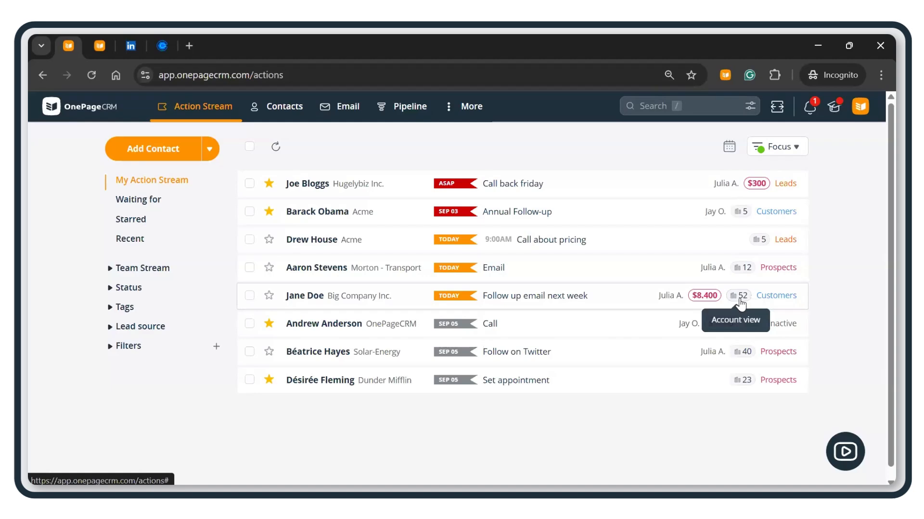
Step: Go to Apps and Integrations via the account menu and open the Web Forms app under Lead Generation Apps
{"action": "left_click", "coordinate": [860, 106]}
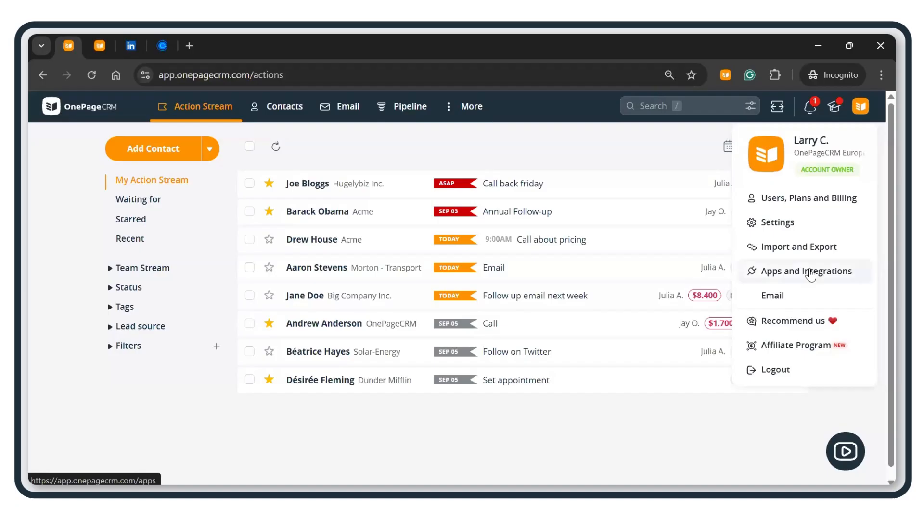
{"action": "left_click", "coordinate": [809, 271]}
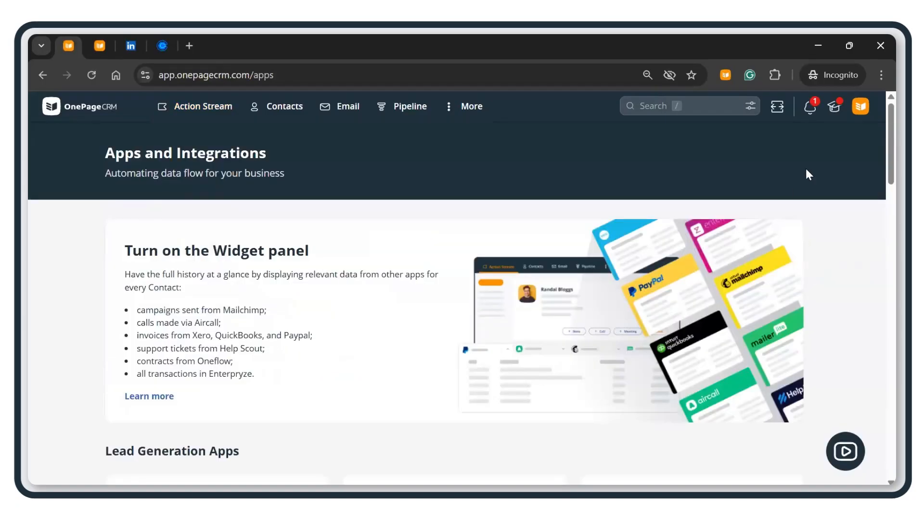
{"action": "left_click", "coordinate": [860, 116]}
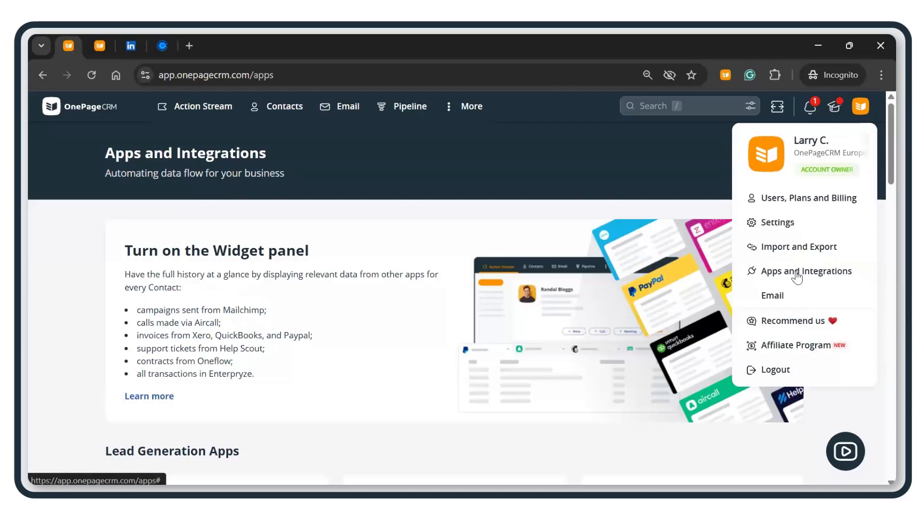
{"action": "left_click", "coordinate": [412, 226]}
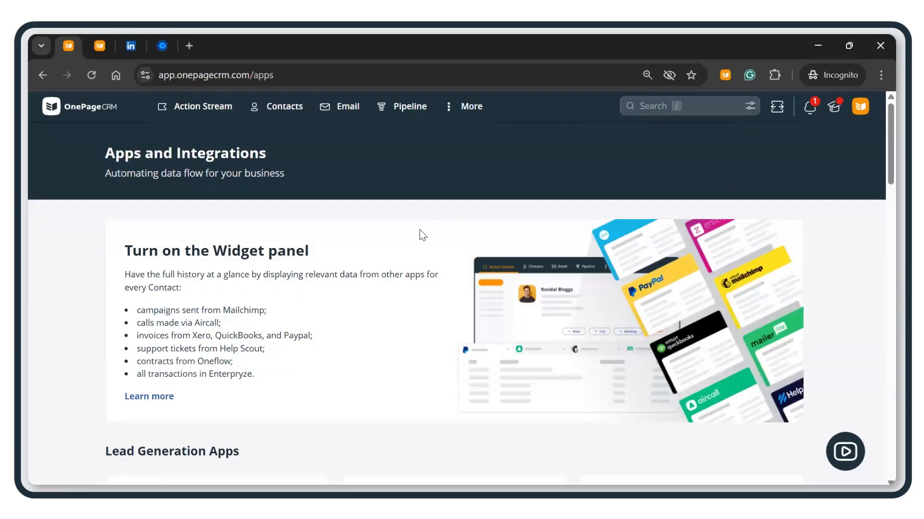
{"action": "scroll", "coordinate": [420, 236], "scroll_direction": "down", "scroll_amount": 2}
{"action": "scroll", "coordinate": [424, 240], "scroll_direction": "down", "scroll_amount": 3}
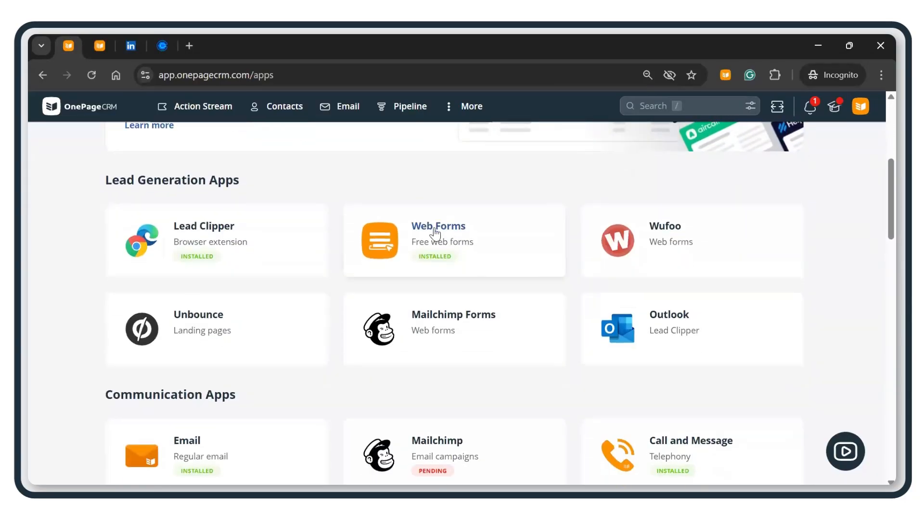
{"action": "left_click", "coordinate": [440, 244]}
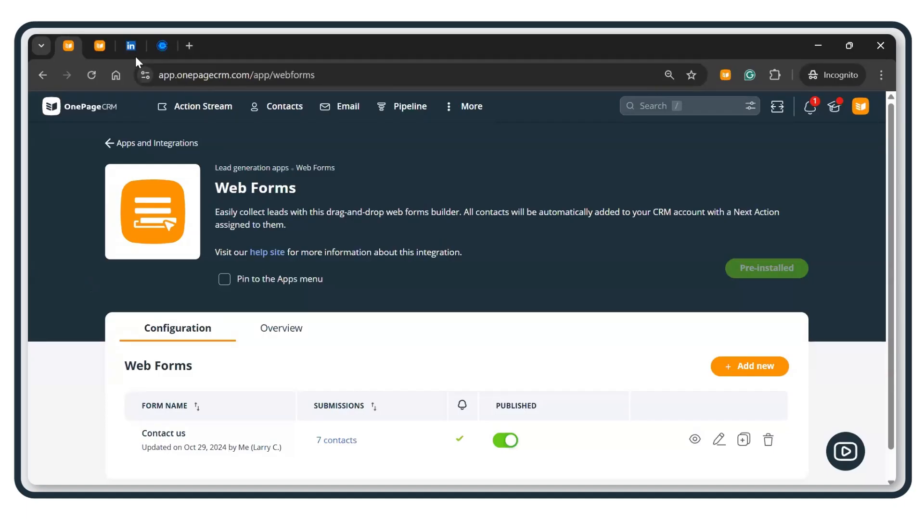
Step: Create a new web form with + Add new in the Web Forms table
{"action": "scroll", "coordinate": [497, 337], "scroll_direction": "down", "scroll_amount": 1}
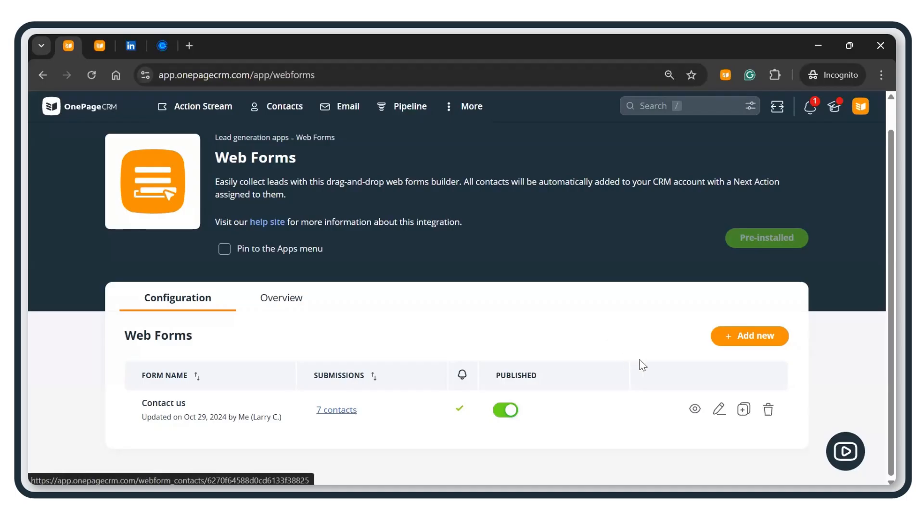
{"action": "left_click", "coordinate": [767, 338]}
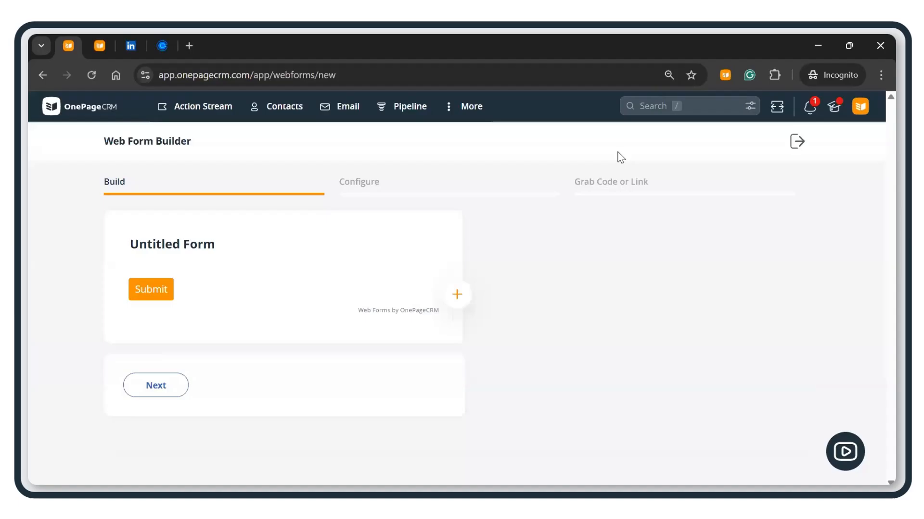
Step: Title the form 'Need any help?' and add the description 'We would love to hear your feedback!'
{"action": "left_click", "coordinate": [259, 255]}
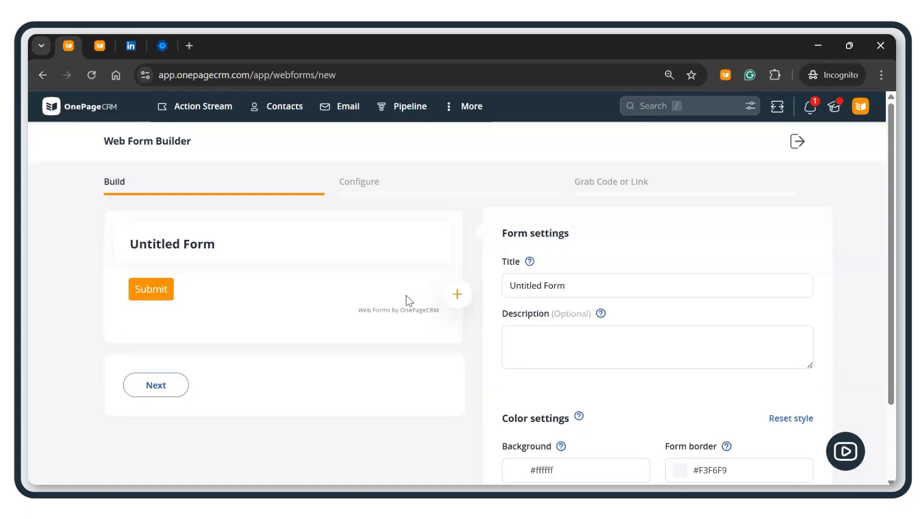
{"action": "left_click_drag", "start_coordinate": [569, 289], "coordinate": [494, 281]}
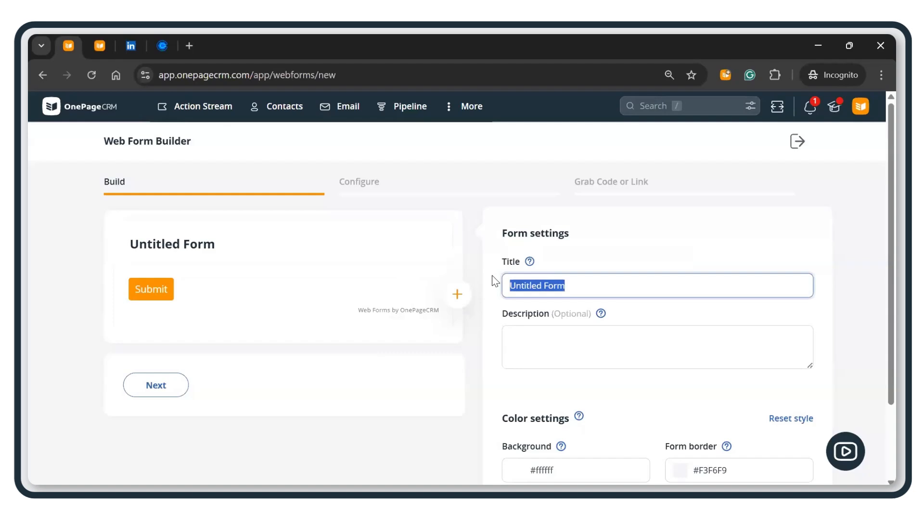
{"action": "type", "text": "Need "}
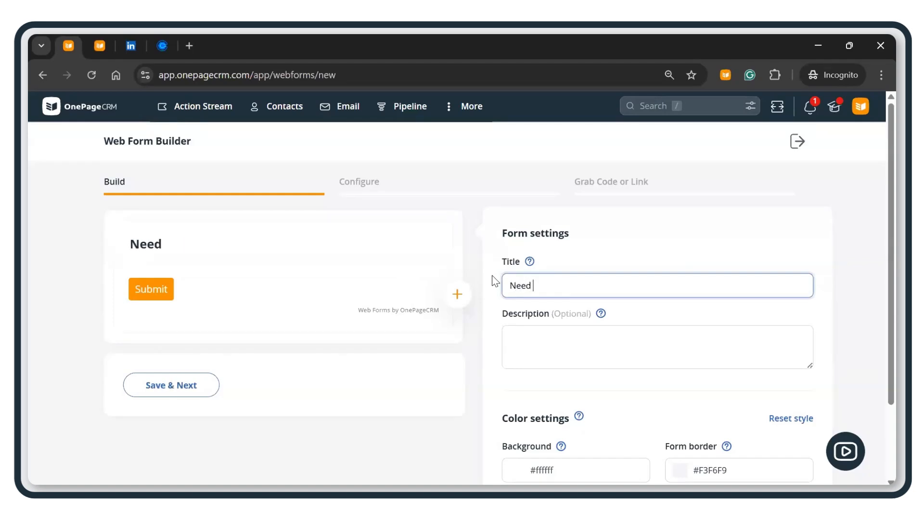
{"action": "type", "text": "any help"}
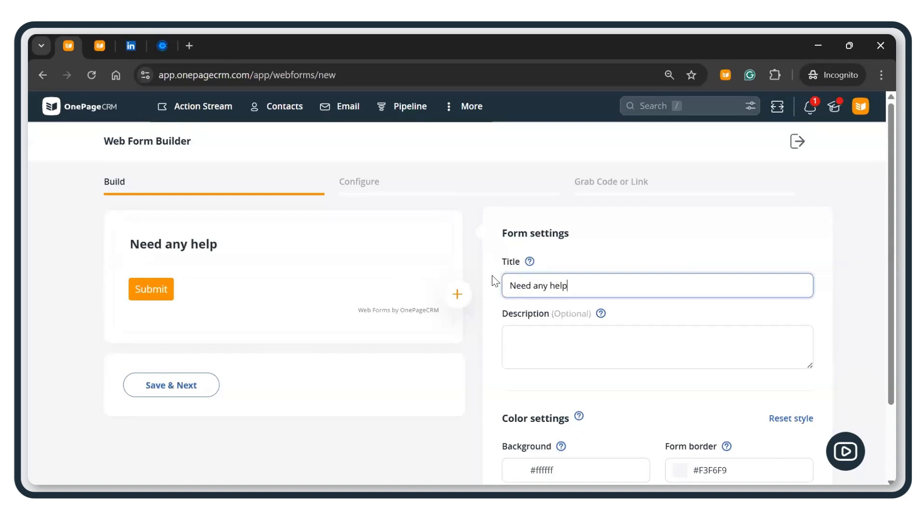
{"action": "type", "text": "?"}
{"action": "scroll", "coordinate": [564, 284], "scroll_direction": "down", "scroll_amount": 2}
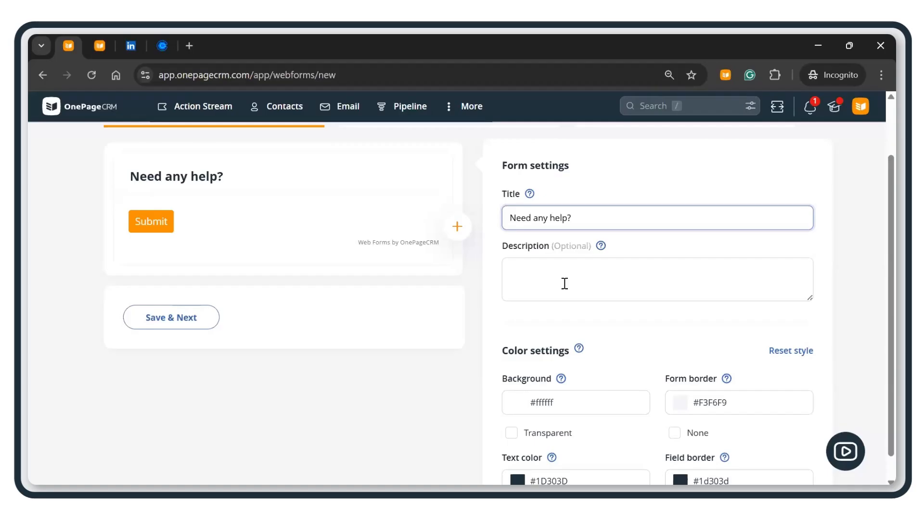
{"action": "left_click", "coordinate": [565, 284]}
{"action": "type", "text": "We"}
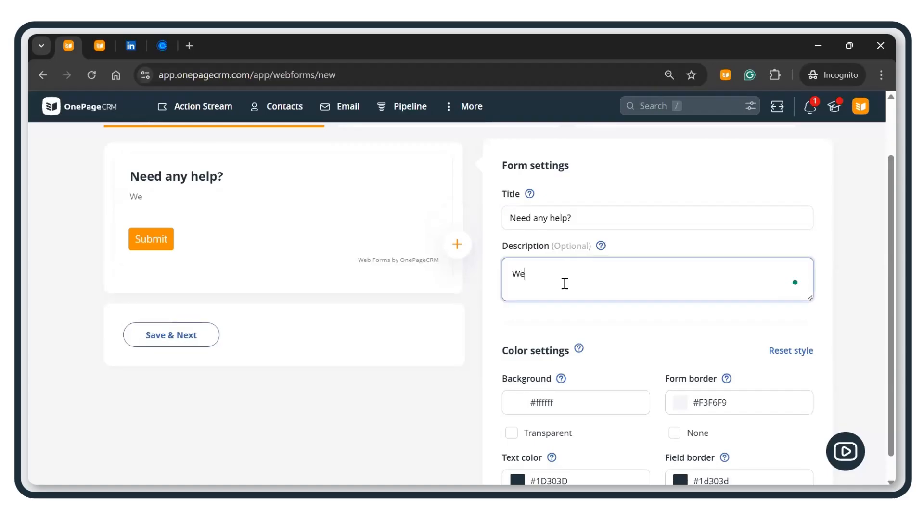
{"action": "type", "text": " would love to hea"}
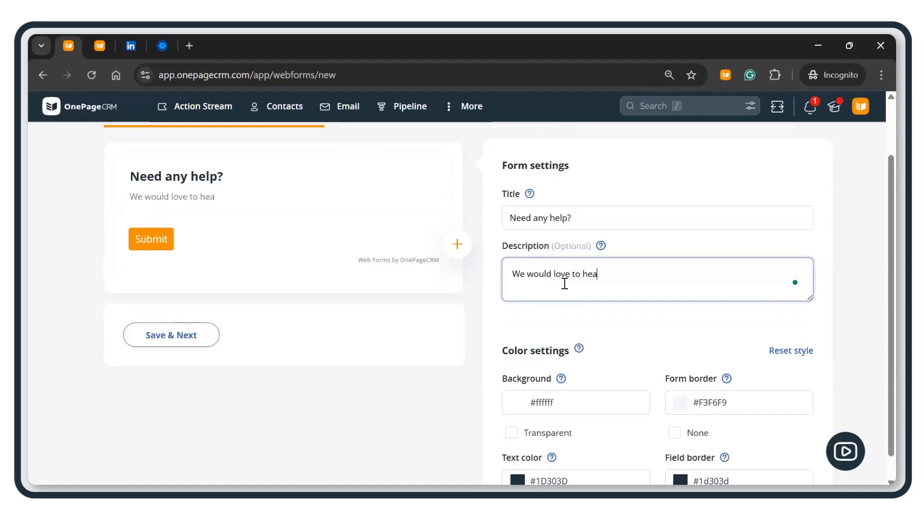
{"action": "type", "text": "r your feedback!"}
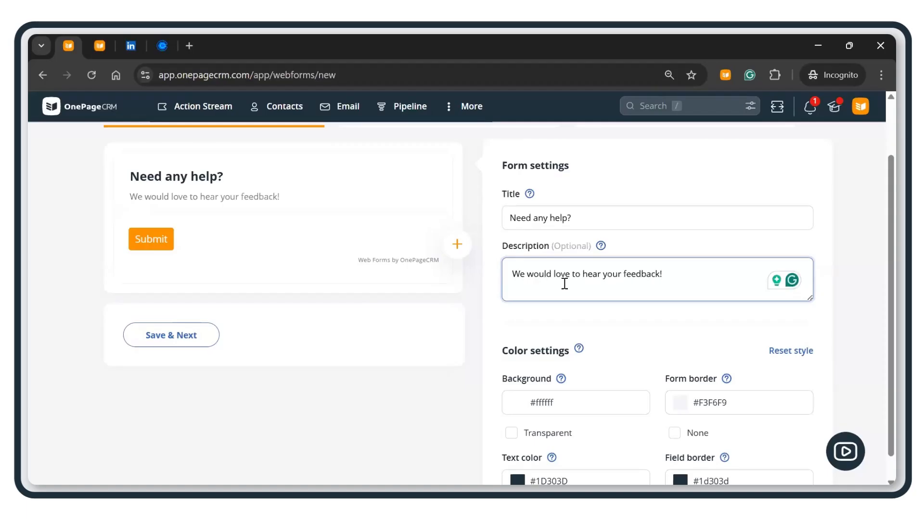
{"action": "scroll", "coordinate": [575, 317], "scroll_direction": "down", "scroll_amount": 1}
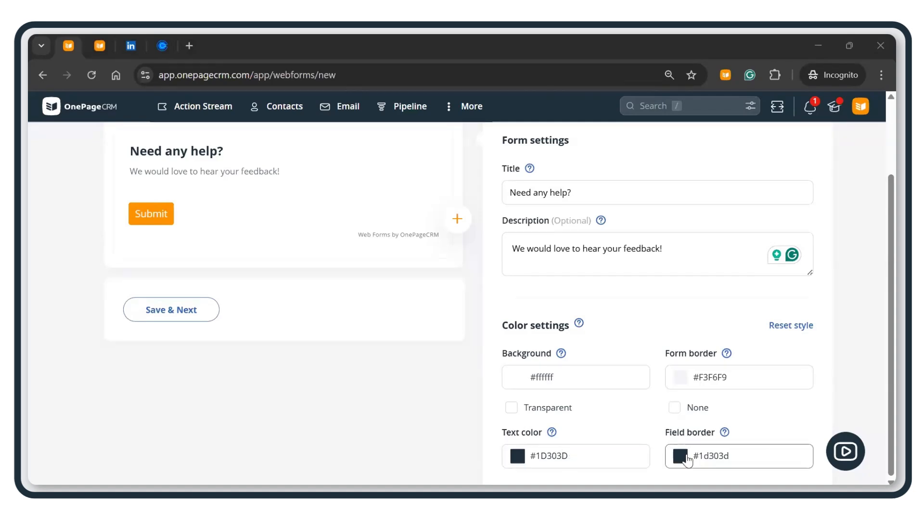
Step: Set the form background colour to a deep orange (#ea9242)
{"action": "left_click", "coordinate": [580, 384]}
{"action": "scroll", "coordinate": [576, 371], "scroll_direction": "down", "scroll_amount": 1}
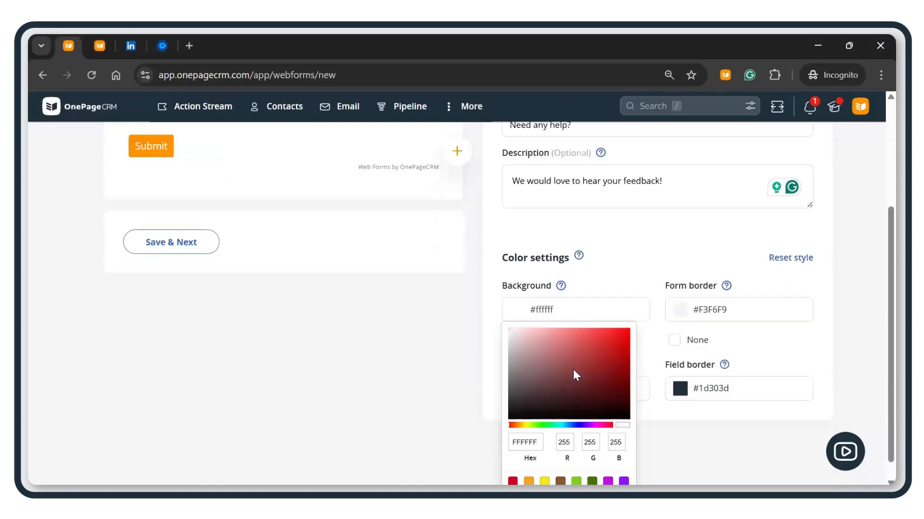
{"action": "left_click", "coordinate": [516, 425]}
{"action": "left_click", "coordinate": [555, 333]}
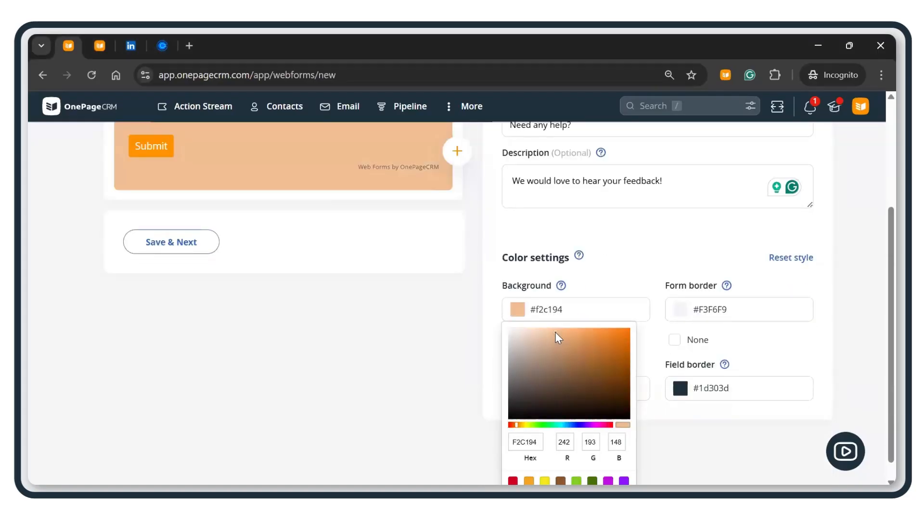
{"action": "left_click", "coordinate": [569, 336]}
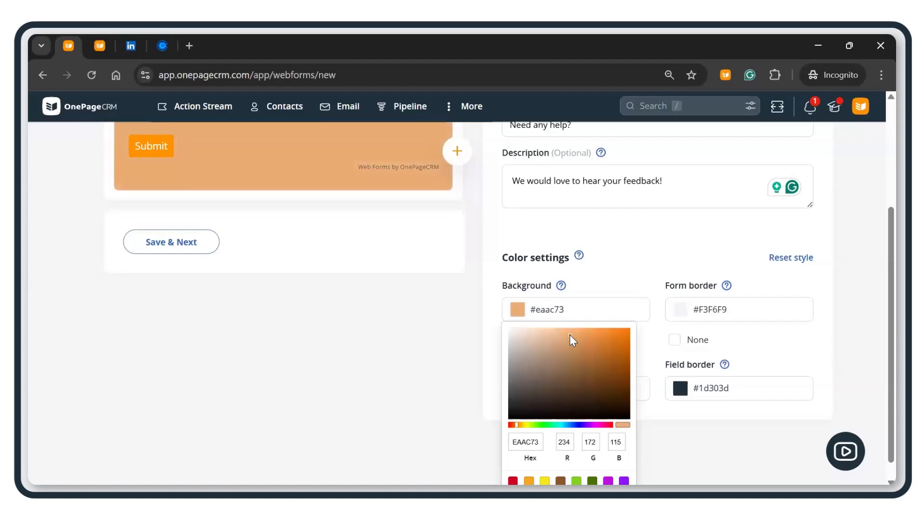
{"action": "left_click", "coordinate": [596, 336]}
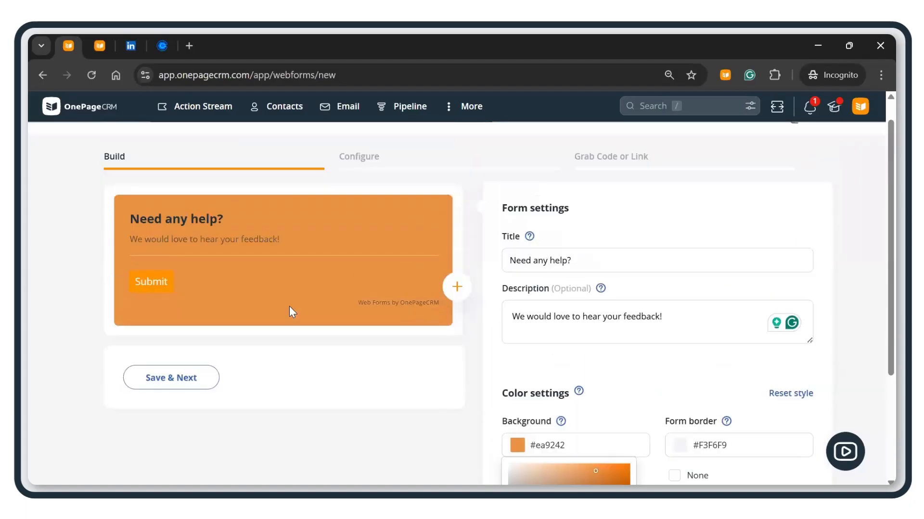
{"action": "scroll", "coordinate": [290, 307], "scroll_direction": "up", "scroll_amount": 3}
{"action": "scroll", "coordinate": [327, 320], "scroll_direction": "down", "scroll_amount": 3}
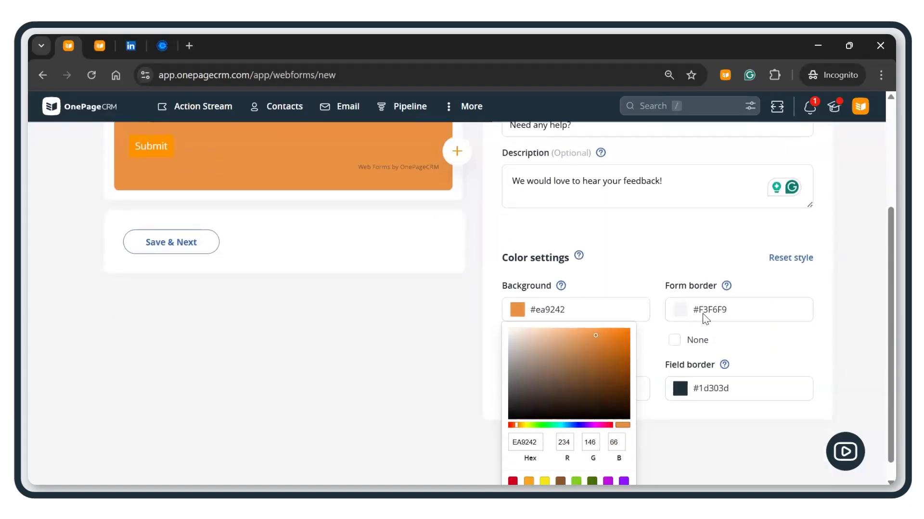
{"action": "left_click", "coordinate": [706, 318]}
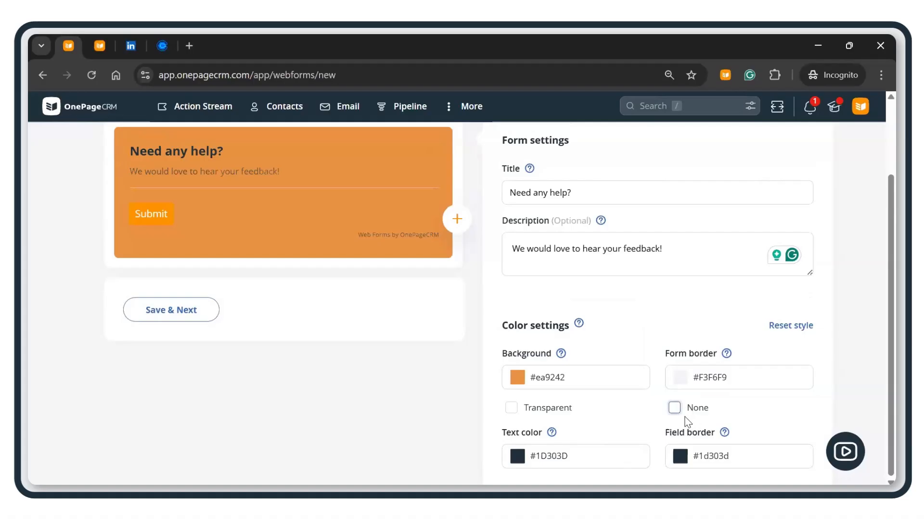
Step: Remove the form border and make the text colour light grey (#e4ebef)
{"action": "left_click", "coordinate": [674, 408]}
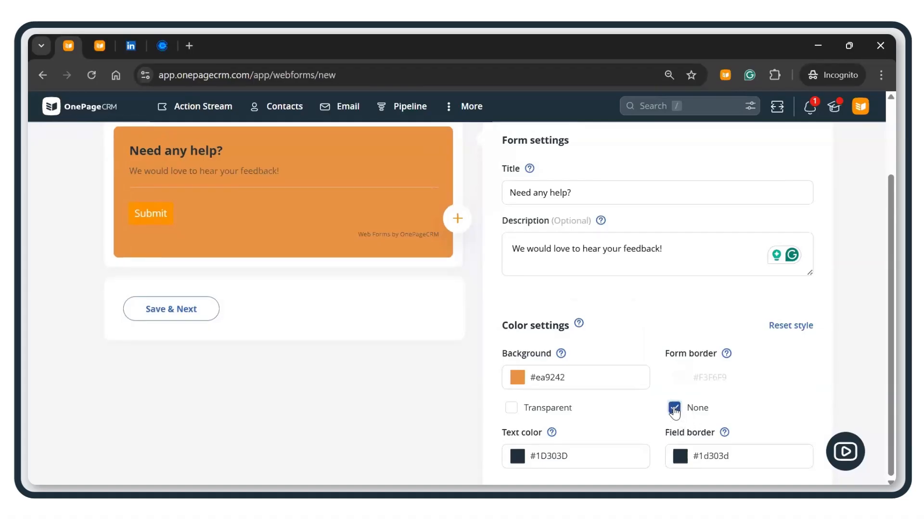
{"action": "left_click", "coordinate": [542, 456]}
{"action": "scroll", "coordinate": [529, 395], "scroll_direction": "down", "scroll_amount": 1}
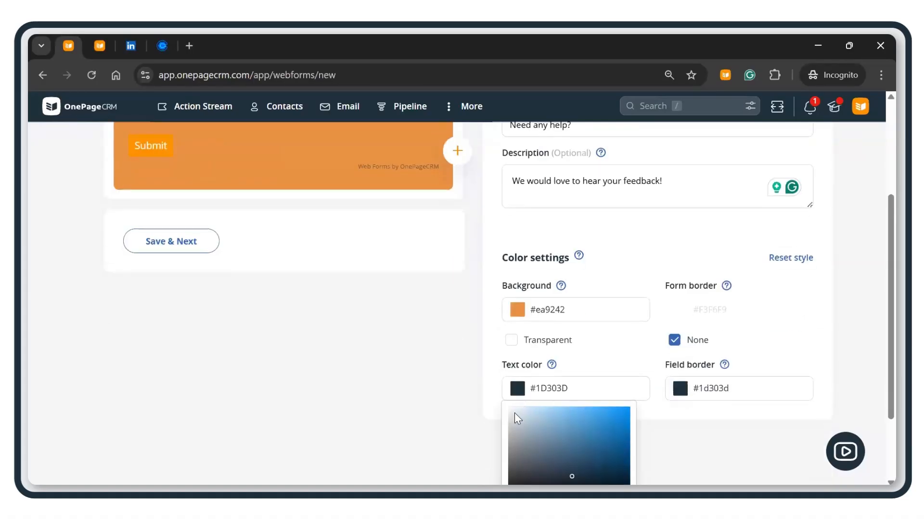
{"action": "left_click", "coordinate": [513, 412]}
{"action": "scroll", "coordinate": [330, 361], "scroll_direction": "up", "scroll_amount": 3}
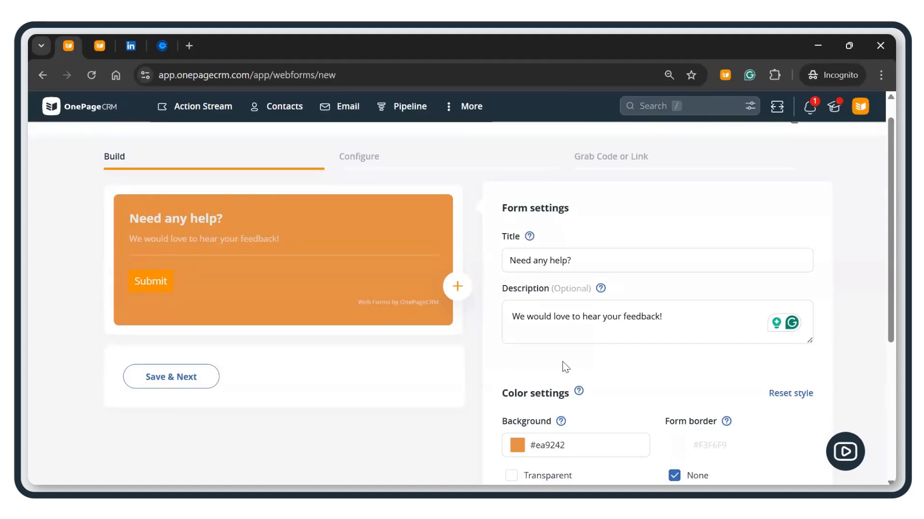
{"action": "scroll", "coordinate": [563, 366], "scroll_direction": "down", "scroll_amount": 3}
{"action": "scroll", "coordinate": [565, 367], "scroll_direction": "down", "scroll_amount": 1}
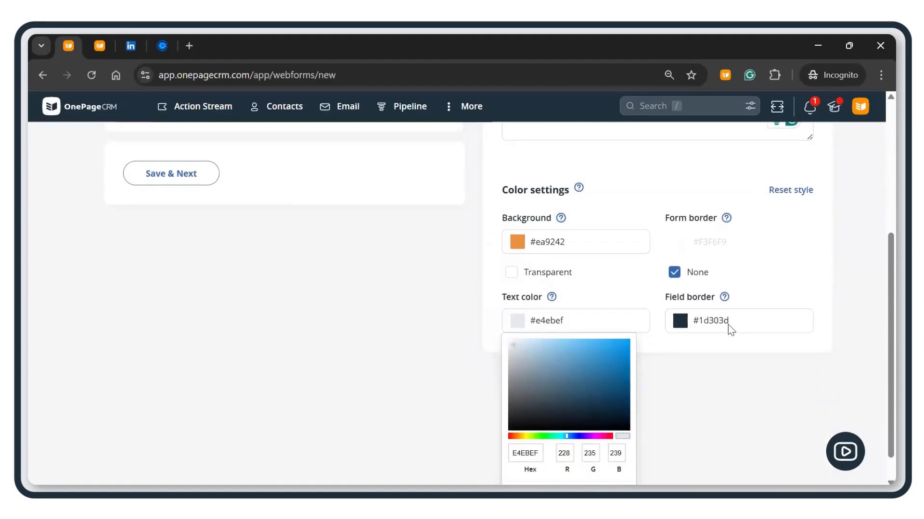
{"action": "scroll", "coordinate": [728, 324], "scroll_direction": "up", "scroll_amount": 3}
Step: Set the field border colour to #f8fcff
{"action": "left_click", "coordinate": [696, 461]}
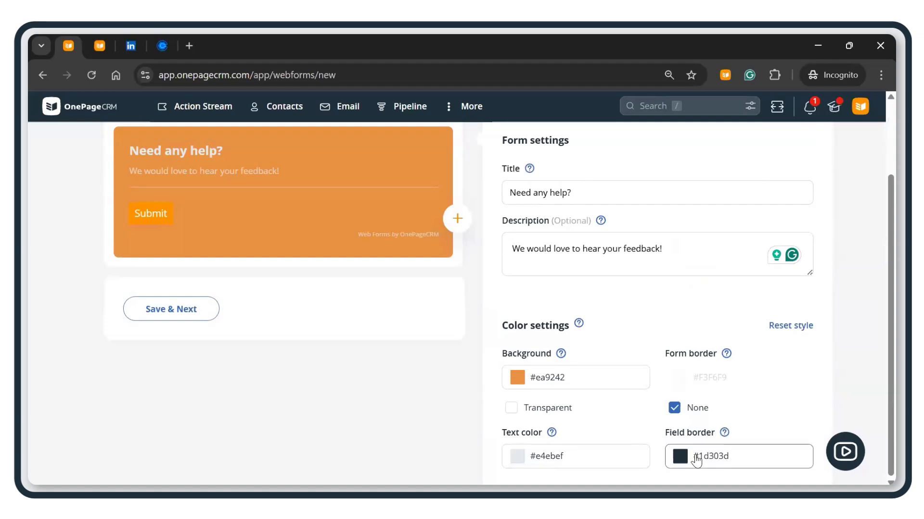
{"action": "scroll", "coordinate": [696, 461], "scroll_direction": "down", "scroll_amount": 3}
{"action": "left_click", "coordinate": [674, 340]}
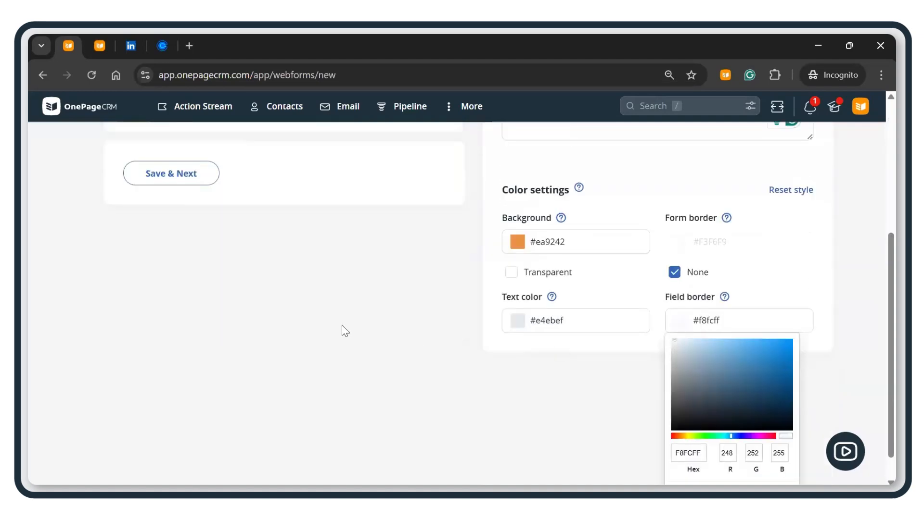
{"action": "scroll", "coordinate": [227, 307], "scroll_direction": "up", "scroll_amount": 5}
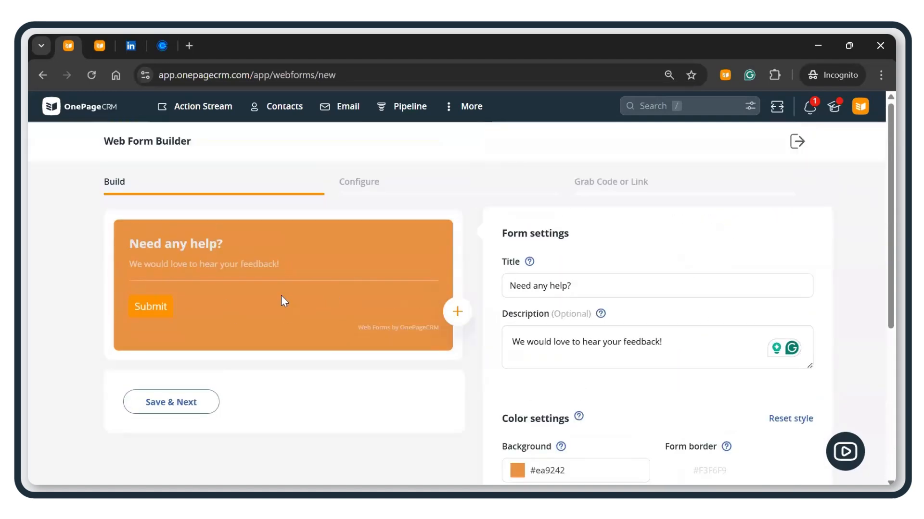
Step: Add First name, Last name and a required Email field to the form
{"action": "left_click", "coordinate": [457, 313]}
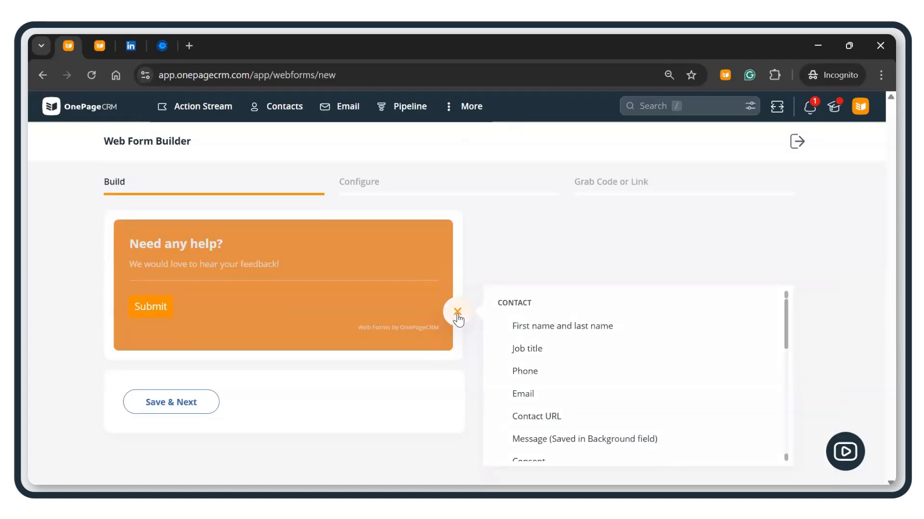
{"action": "left_click", "coordinate": [580, 327]}
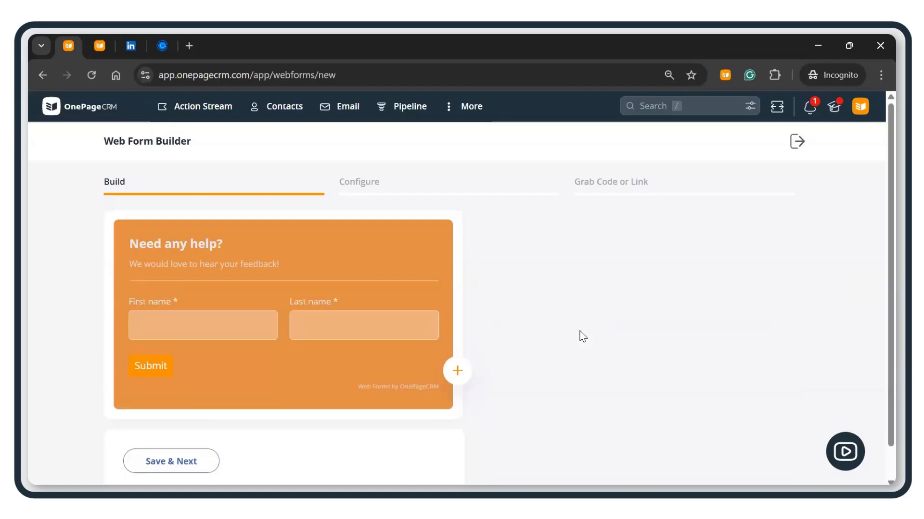
{"action": "left_click", "coordinate": [457, 371]}
{"action": "scroll", "coordinate": [557, 356], "scroll_direction": "down", "scroll_amount": 1}
{"action": "scroll", "coordinate": [553, 371], "scroll_direction": "down", "scroll_amount": 2}
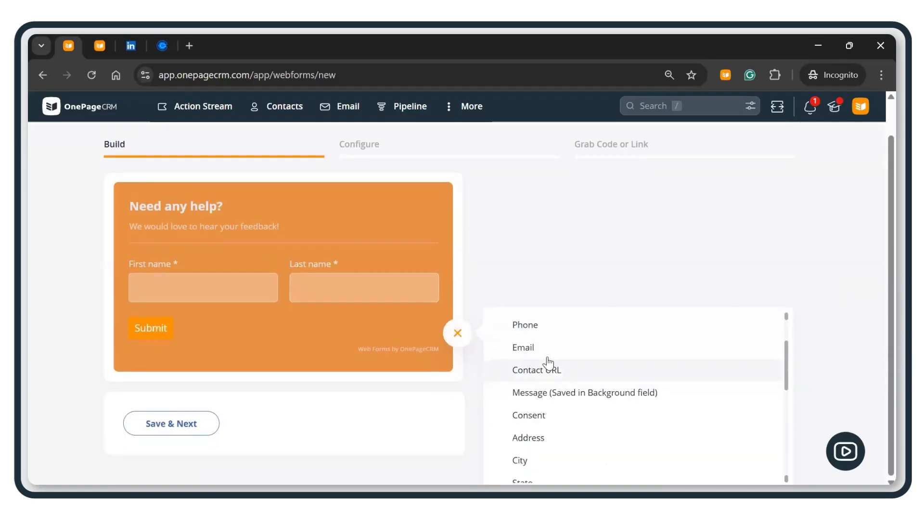
{"action": "left_click", "coordinate": [545, 351]}
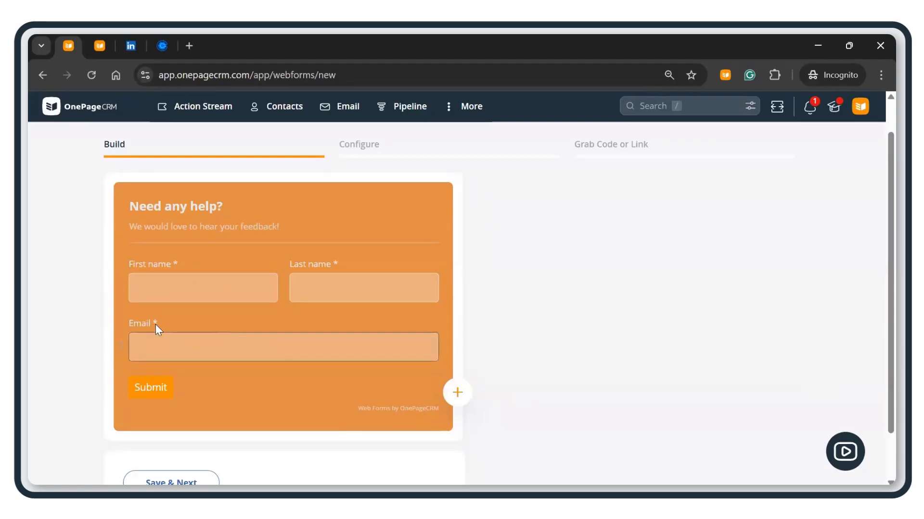
Step: Add an optional Industry dropdown field and check its options
{"action": "left_click", "coordinate": [457, 393]}
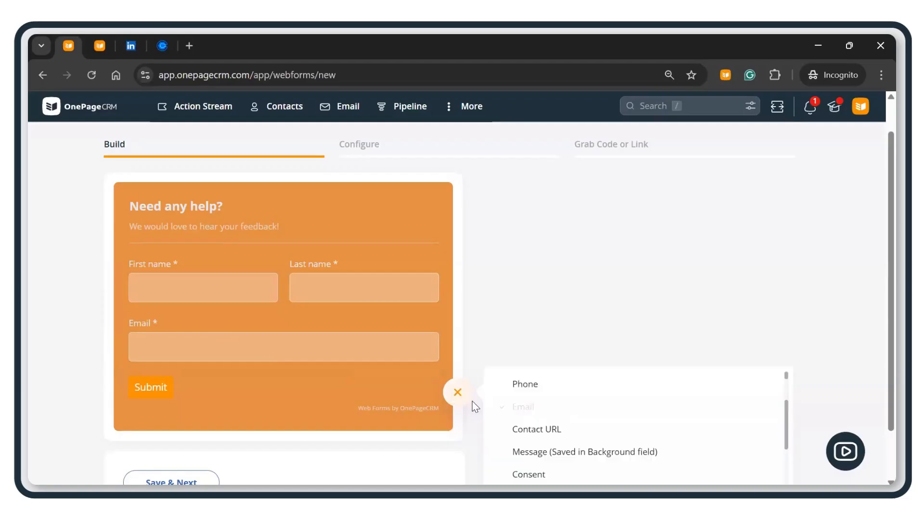
{"action": "scroll", "coordinate": [562, 337], "scroll_direction": "down", "scroll_amount": 1}
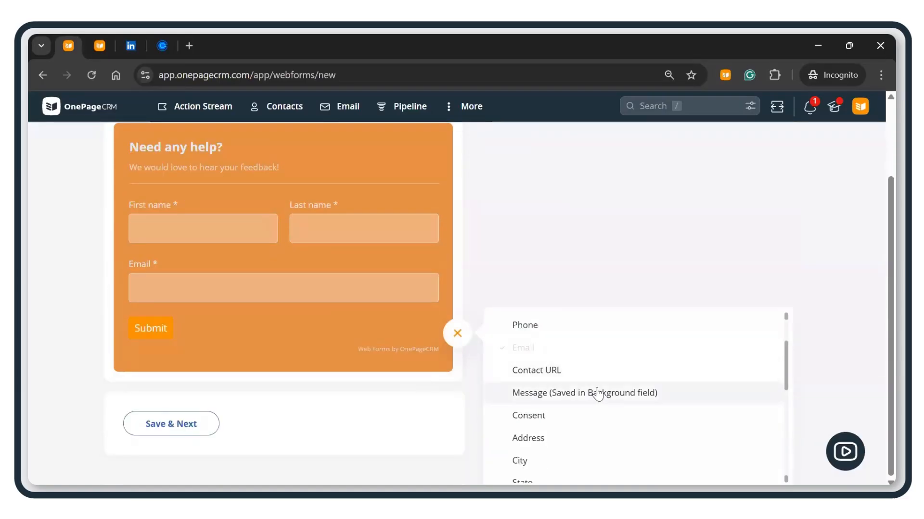
{"action": "scroll", "coordinate": [596, 394], "scroll_direction": "down", "scroll_amount": 1}
{"action": "scroll", "coordinate": [598, 394], "scroll_direction": "down", "scroll_amount": 1}
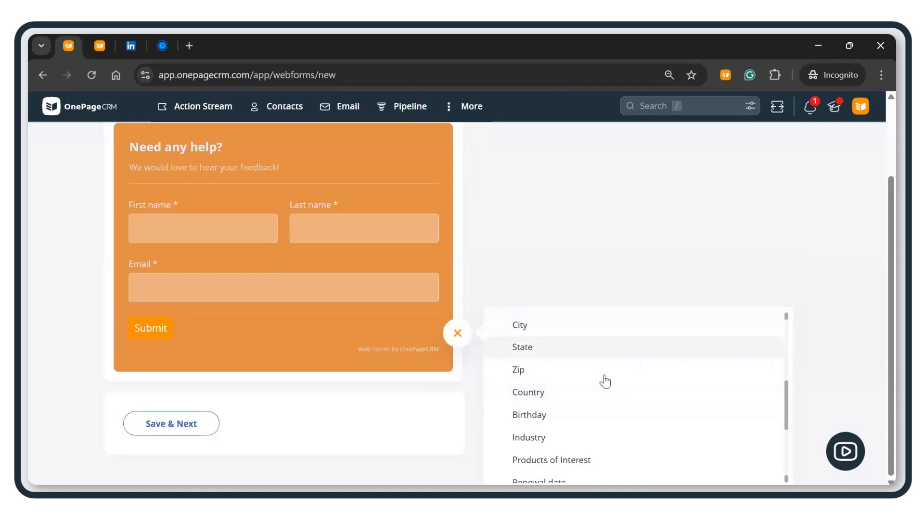
{"action": "scroll", "coordinate": [604, 380], "scroll_direction": "down", "scroll_amount": 1}
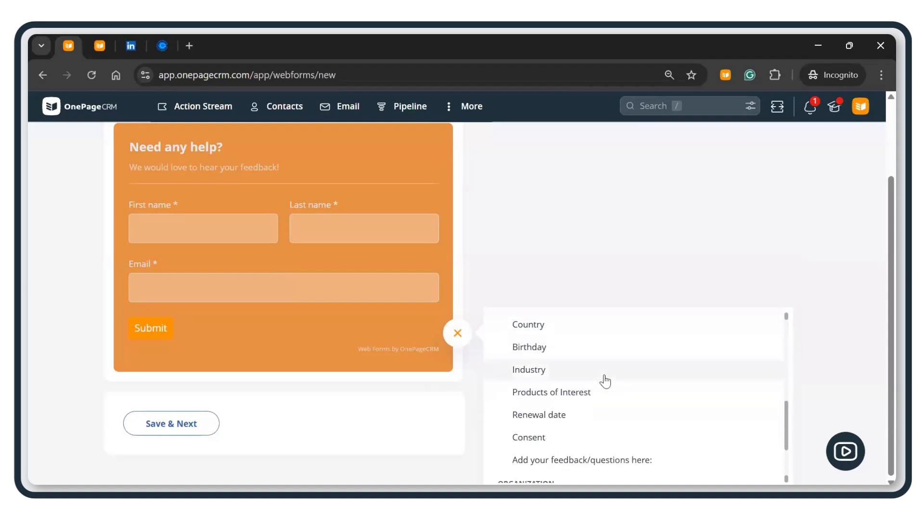
{"action": "left_click", "coordinate": [539, 372]}
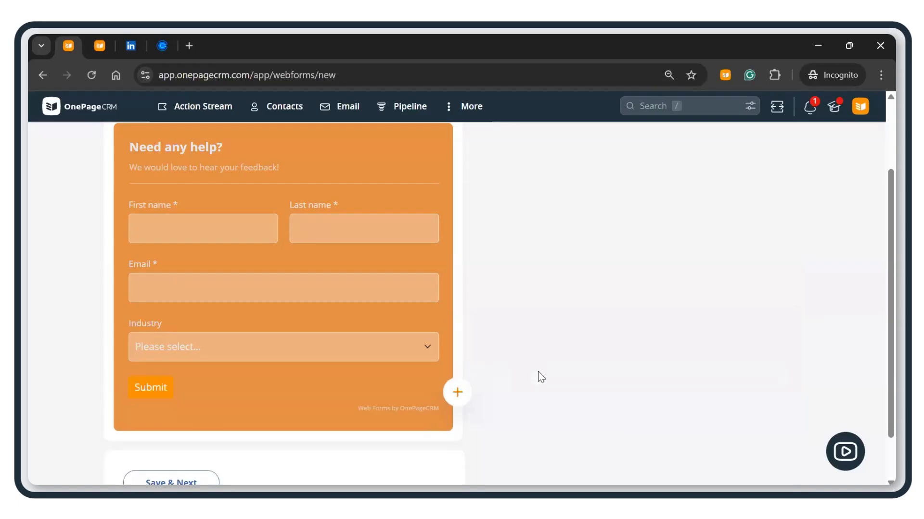
{"action": "left_click", "coordinate": [428, 352]}
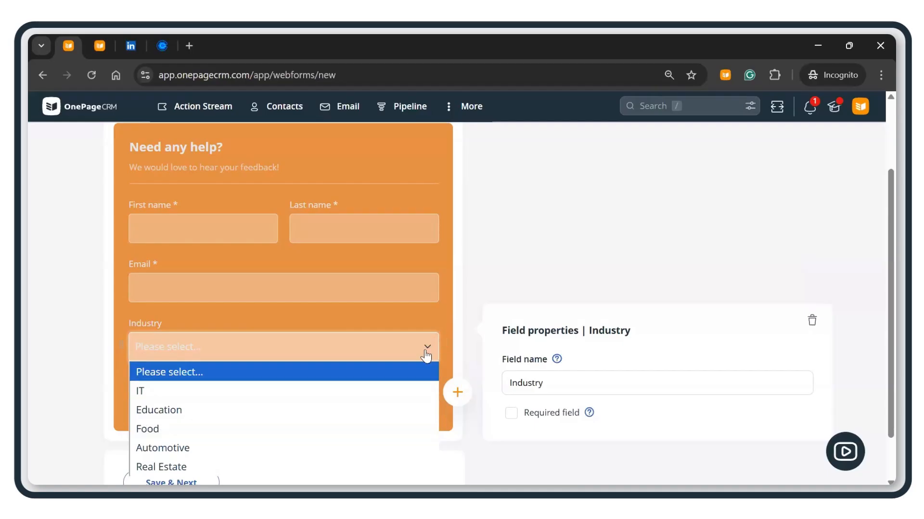
{"action": "left_click", "coordinate": [458, 392]}
{"action": "left_click", "coordinate": [457, 392]}
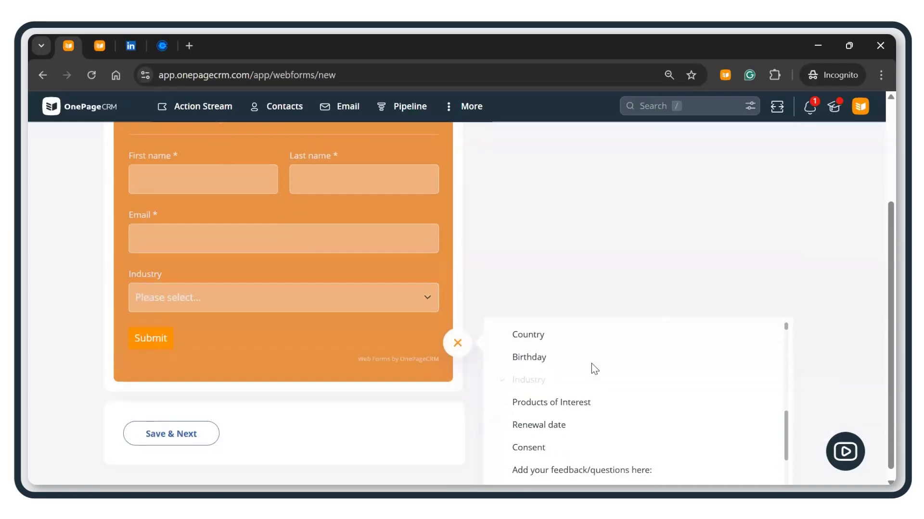
{"action": "scroll", "coordinate": [594, 368], "scroll_direction": "down", "scroll_amount": 3}
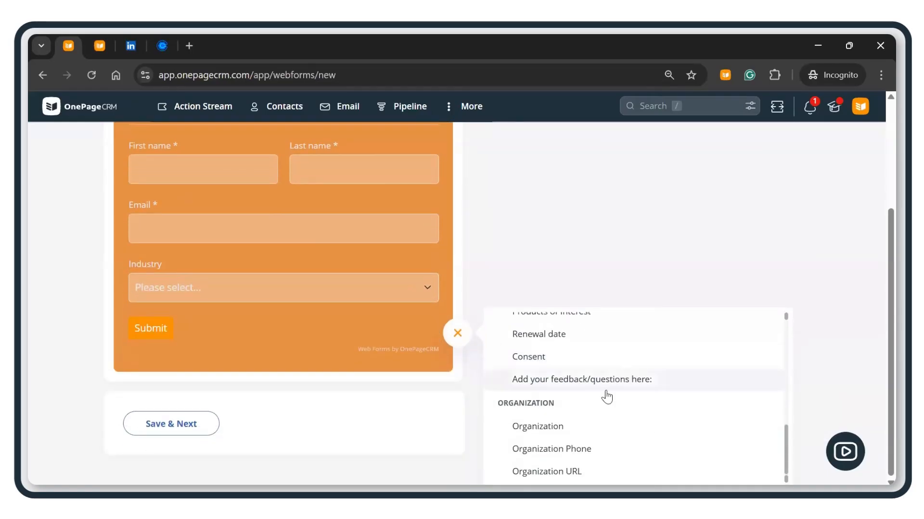
Step: Add the feedback/questions text box and rename its field to 'Let us know how can help you!'
{"action": "left_click", "coordinate": [552, 383]}
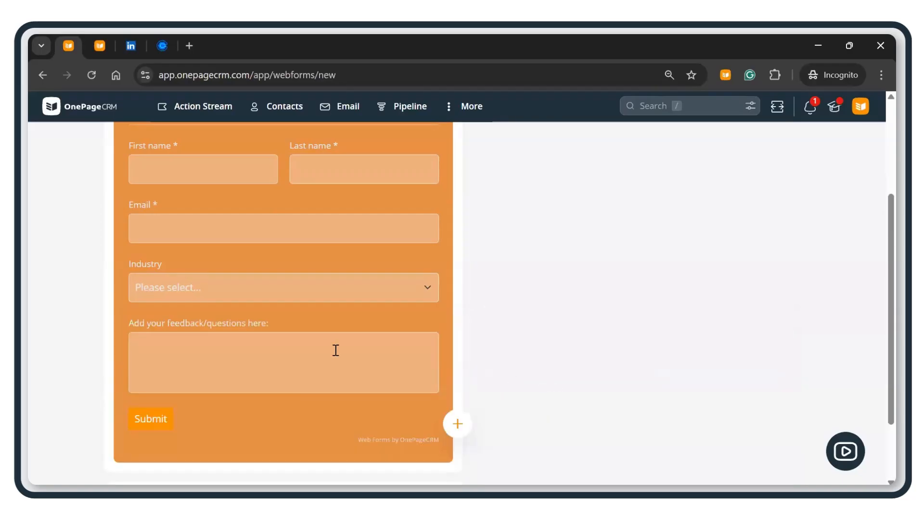
{"action": "left_click", "coordinate": [225, 321]}
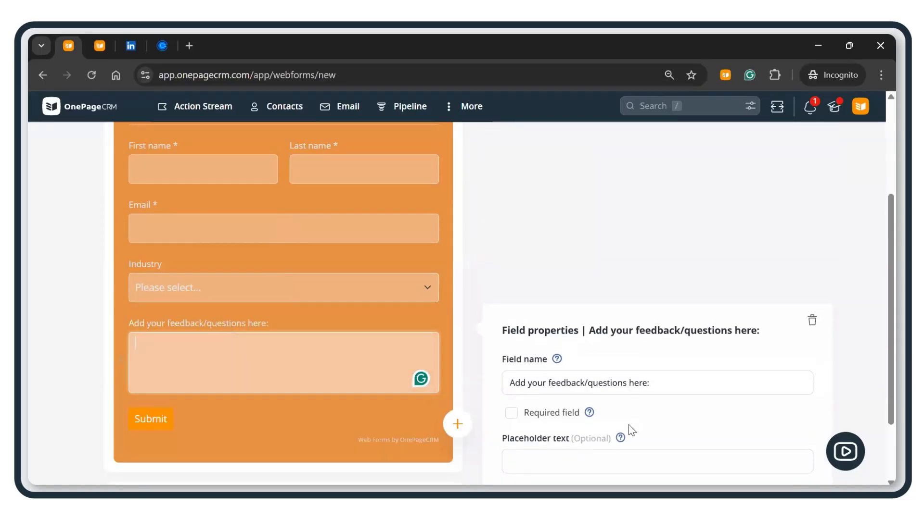
{"action": "left_click", "coordinate": [645, 384]}
{"action": "left_click_drag", "start_coordinate": [543, 379], "coordinate": [505, 383]}
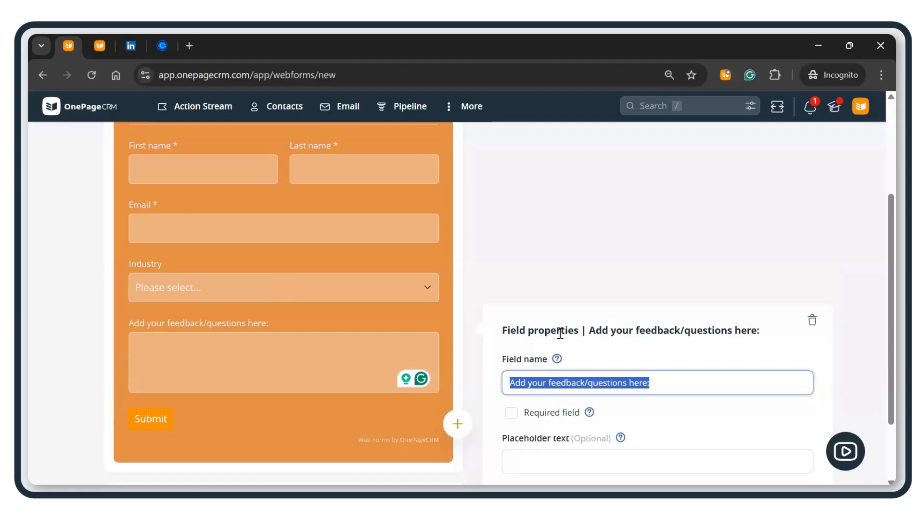
{"action": "type", "text": "Let us know "}
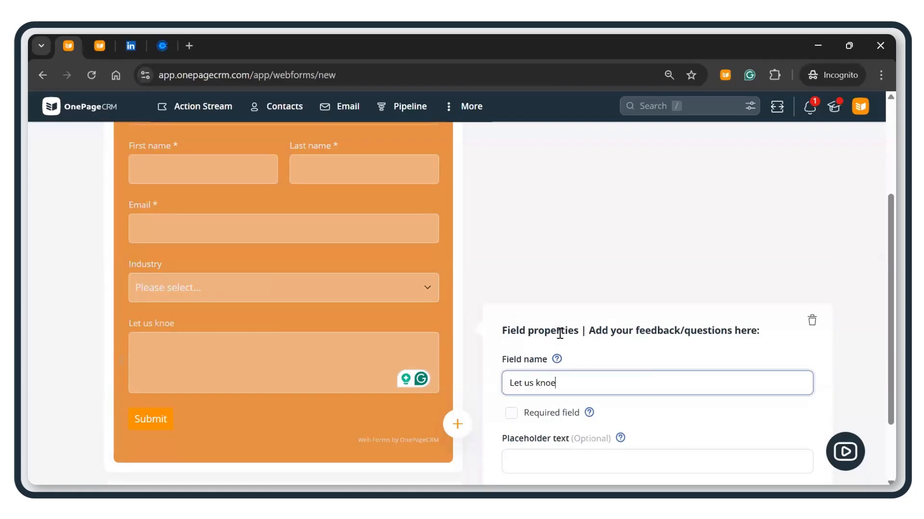
{"action": "type", "text": "hw"}
{"action": "key", "text": "BackSpace"}
{"action": "type", "text": "ow"}
{"action": "type", "text": " cann"}
{"action": "key", "text": "BackSpace"}
{"action": "key", "text": "BackSpace"}
{"action": "type", "text": "n e"}
{"action": "type", "text": "help you!"}
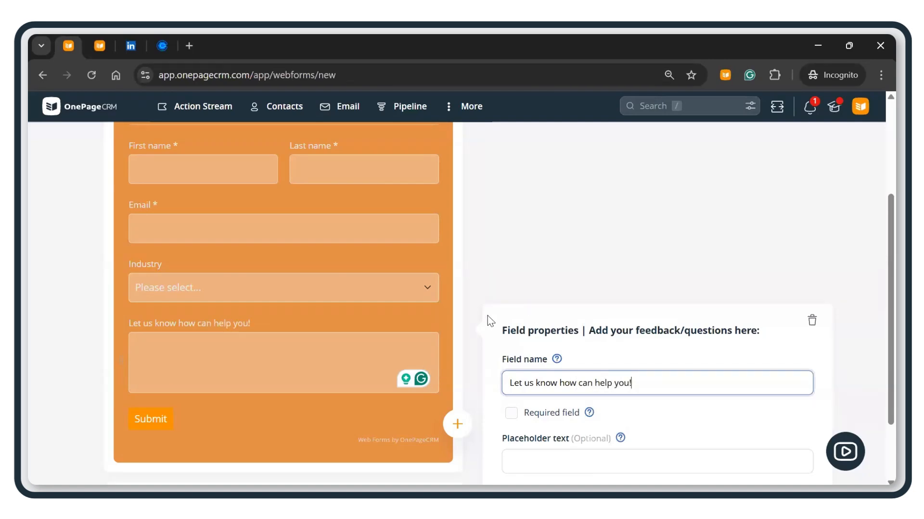
{"action": "key", "text": "Tab"}
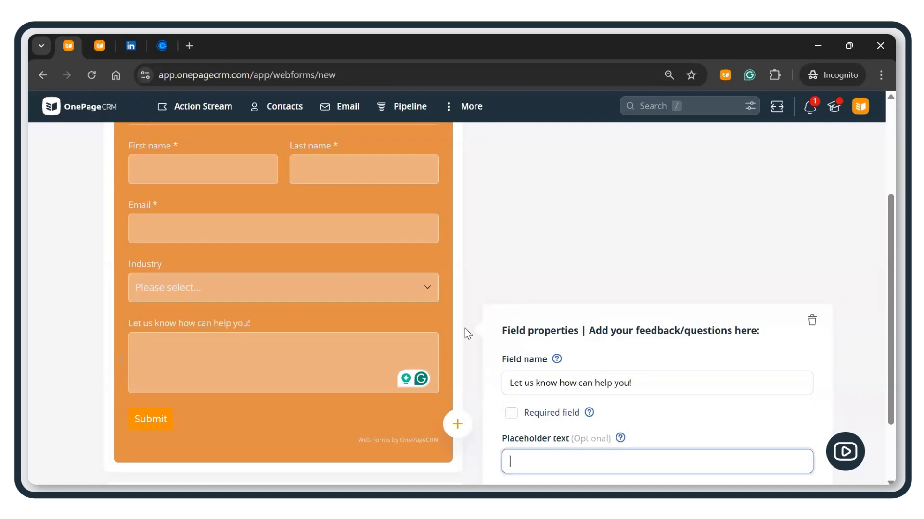
{"action": "scroll", "coordinate": [409, 327], "scroll_direction": "up", "scroll_amount": 3}
{"action": "scroll", "coordinate": [376, 348], "scroll_direction": "down", "scroll_amount": 5}
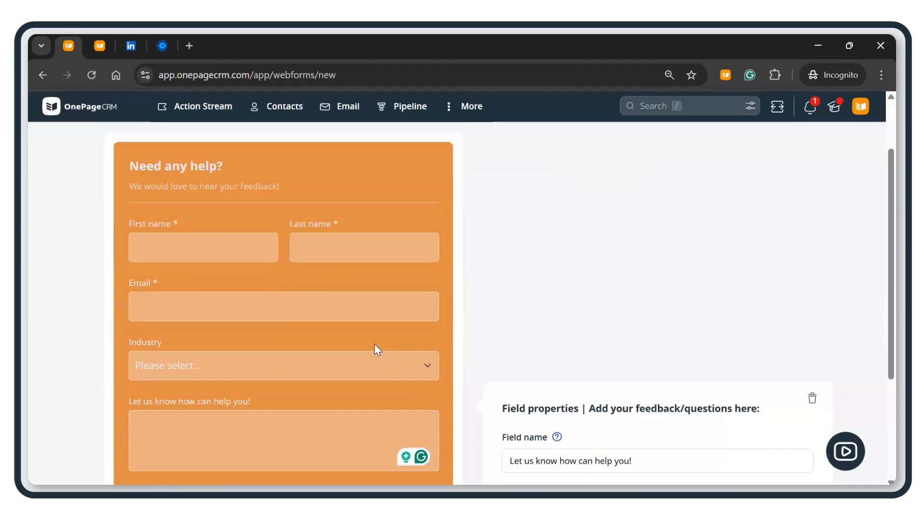
Step: Save the form and set the after-submission behaviour to Go to URL
{"action": "left_click", "coordinate": [161, 438]}
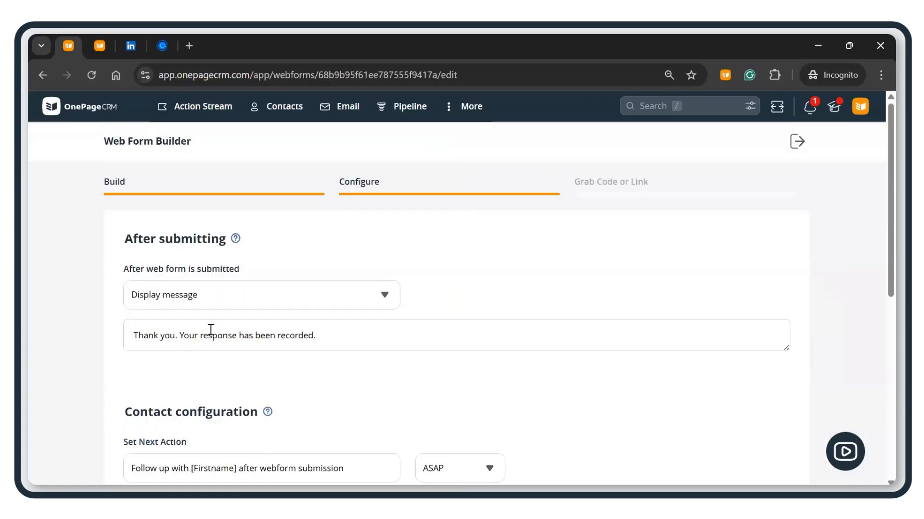
{"action": "left_click", "coordinate": [277, 308]}
{"action": "left_click", "coordinate": [277, 309]}
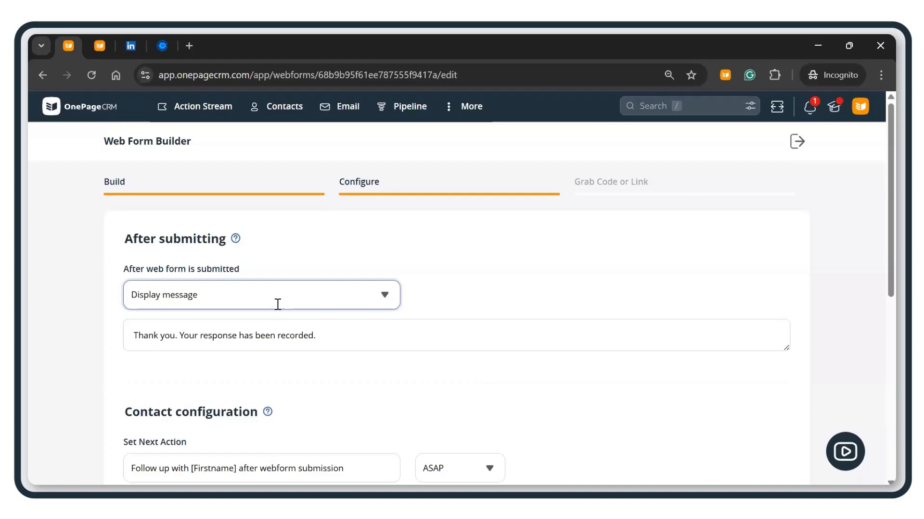
{"action": "left_click", "coordinate": [344, 310]}
{"action": "left_click", "coordinate": [198, 320]}
{"action": "left_click", "coordinate": [210, 329]}
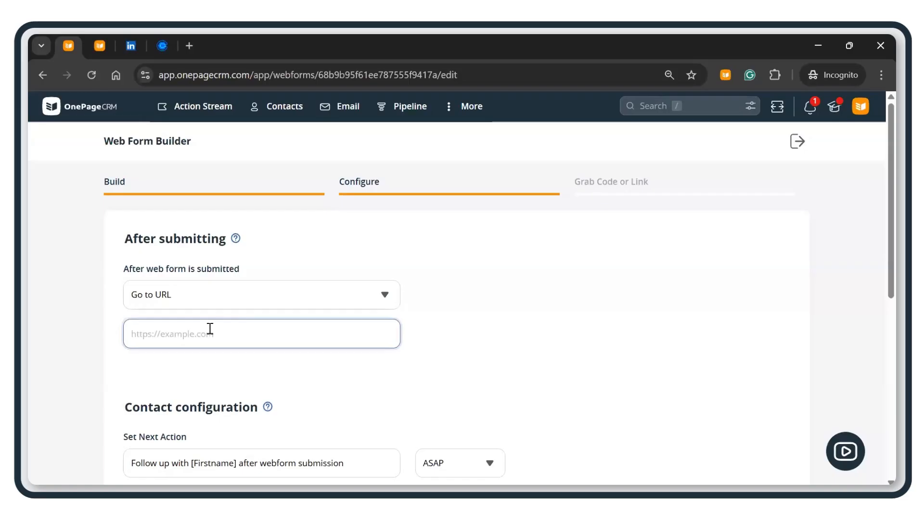
{"action": "left_click", "coordinate": [100, 45]}
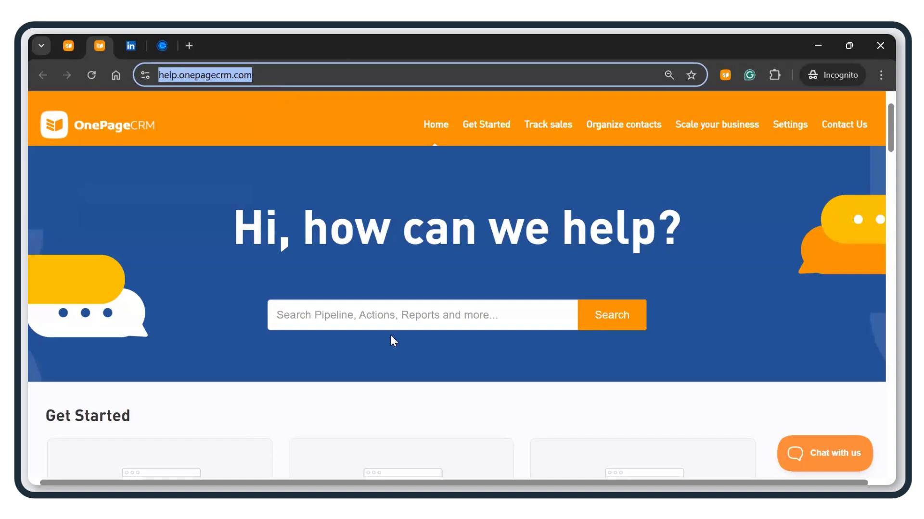
{"action": "key", "text": "ctrl+c"}
{"action": "key", "text": "ctrl+shift+Tab"}
{"action": "left_click", "coordinate": [225, 334]}
{"action": "key", "text": "ctrl+v"}
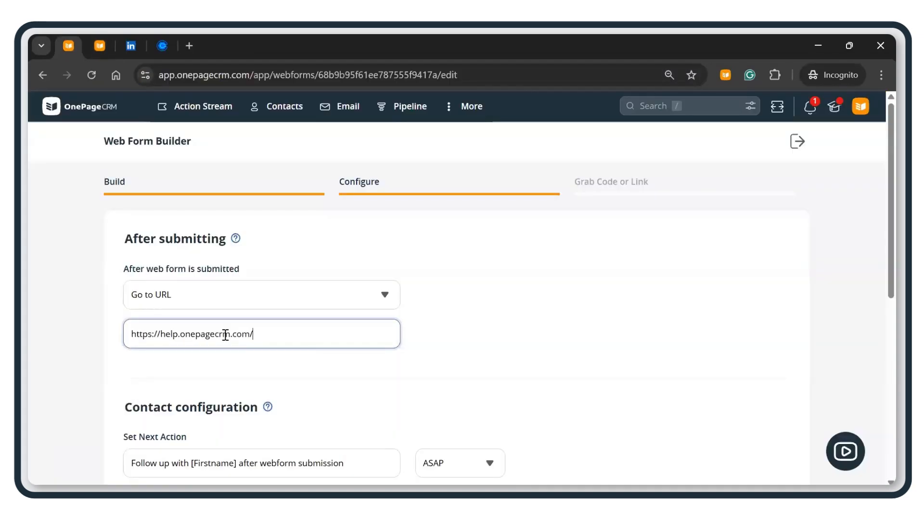
Step: Review the follow-up action settings, keeping the notification email on and due time ASAP
{"action": "scroll", "coordinate": [398, 394], "scroll_direction": "down", "scroll_amount": 2}
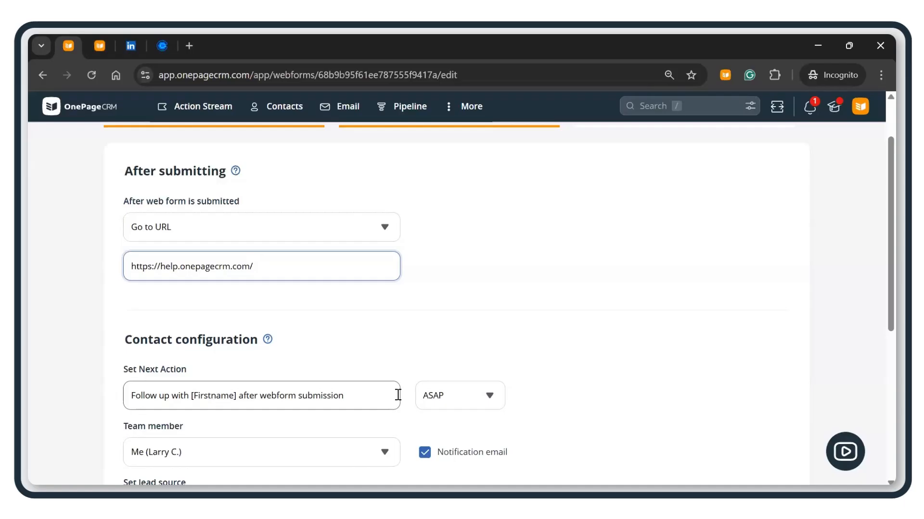
{"action": "scroll", "coordinate": [376, 315], "scroll_direction": "down", "scroll_amount": 1}
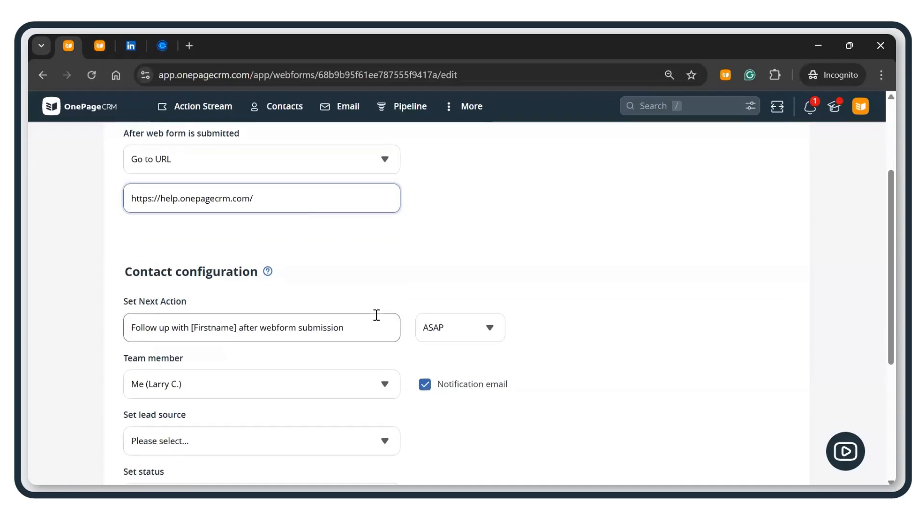
{"action": "scroll", "coordinate": [377, 314], "scroll_direction": "down", "scroll_amount": 1}
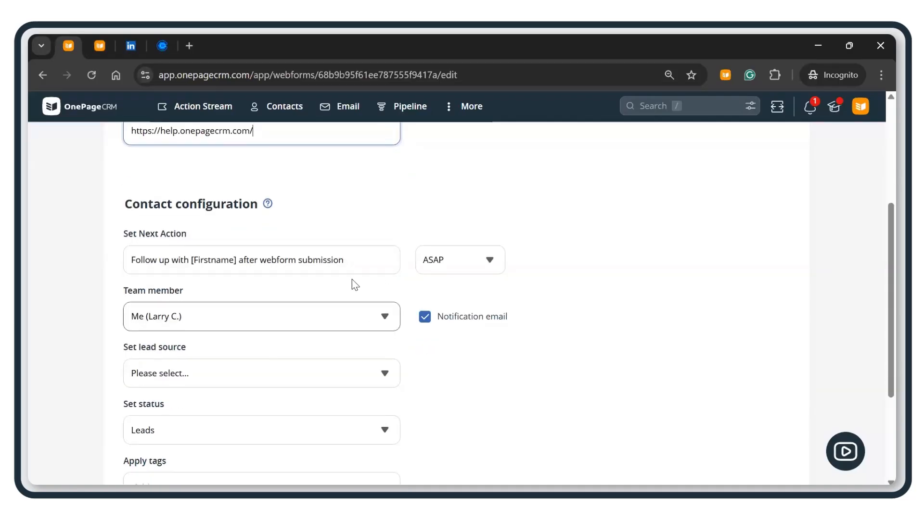
{"action": "left_click", "coordinate": [352, 265]}
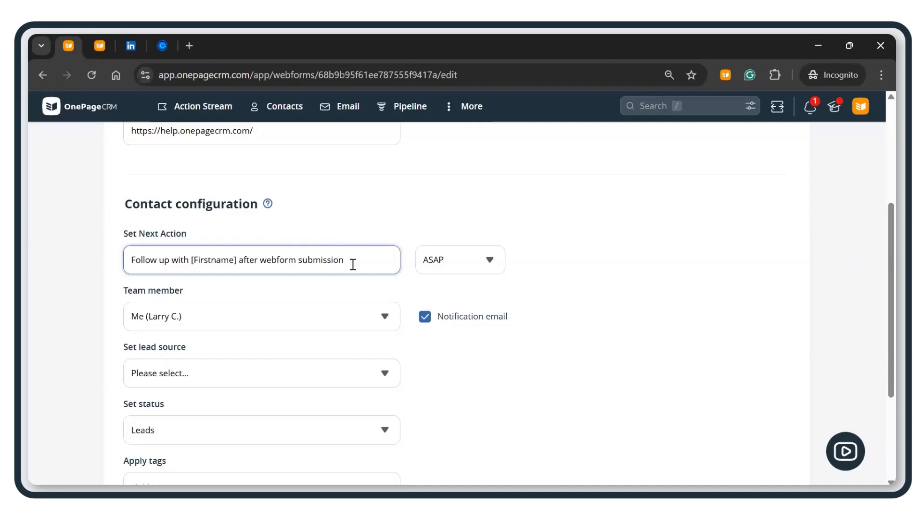
{"action": "left_click", "coordinate": [423, 320]}
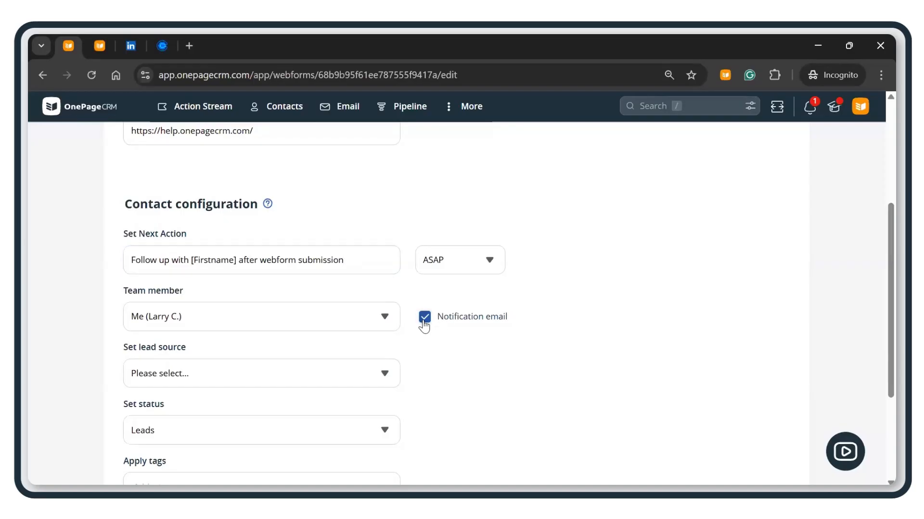
{"action": "left_click", "coordinate": [424, 323]}
{"action": "left_click", "coordinate": [477, 274]}
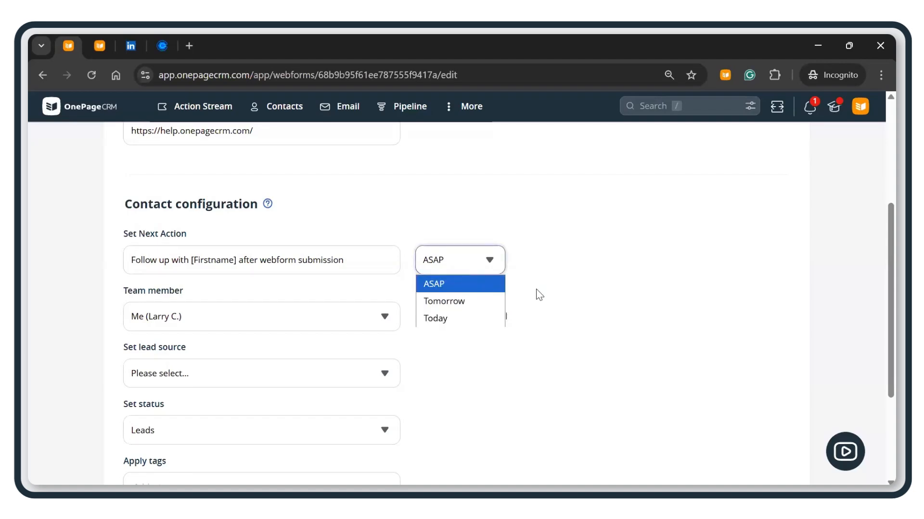
{"action": "left_click", "coordinate": [251, 308]}
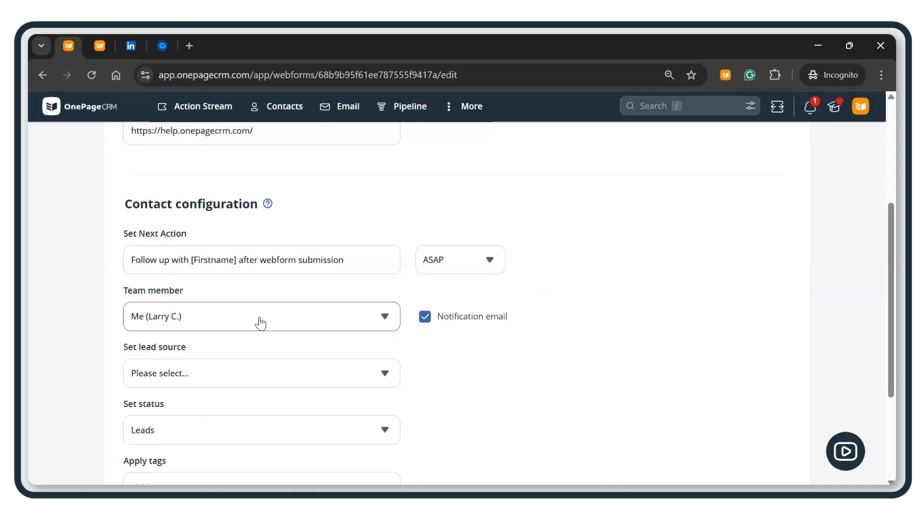
{"action": "left_click", "coordinate": [260, 321]}
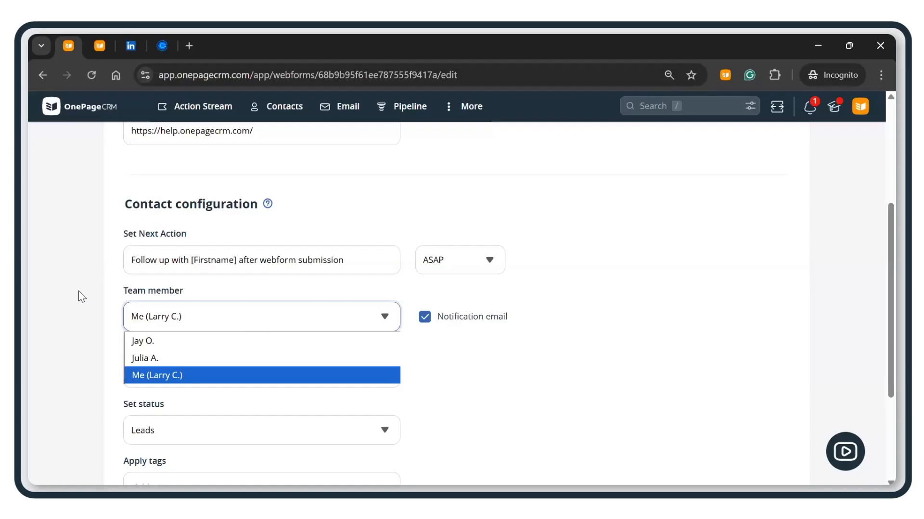
{"action": "scroll", "coordinate": [79, 299], "scroll_direction": "down", "scroll_amount": 3}
Step: Set the lead source to Web form and keep the contact status as Leads
{"action": "left_click", "coordinate": [221, 241]}
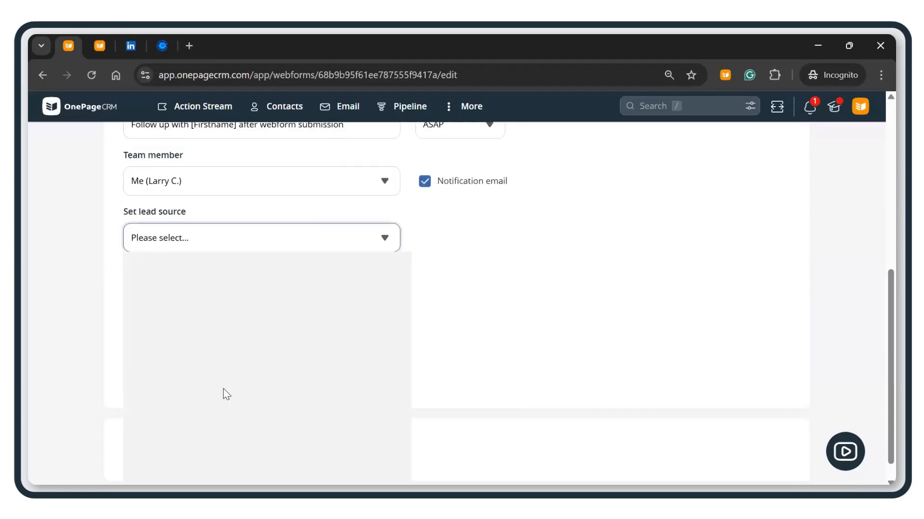
{"action": "scroll", "coordinate": [223, 389], "scroll_direction": "down", "scroll_amount": 2}
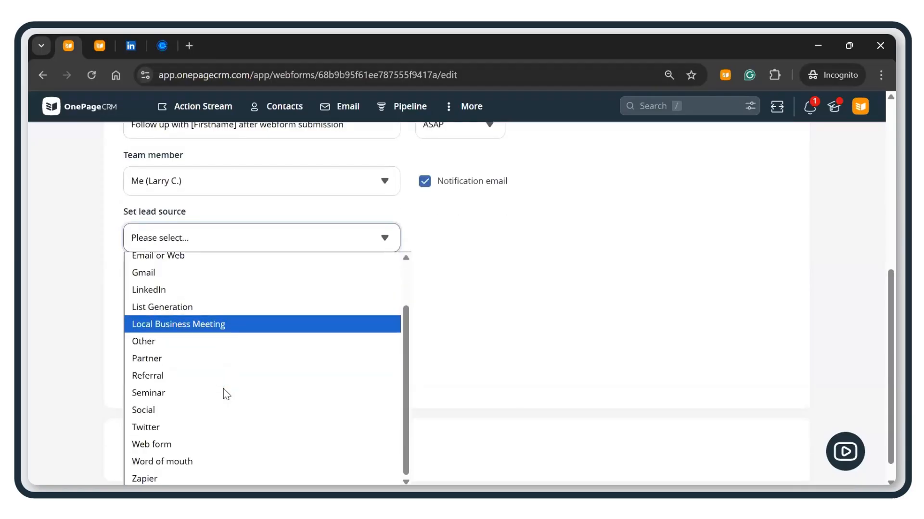
{"action": "left_click", "coordinate": [174, 449]}
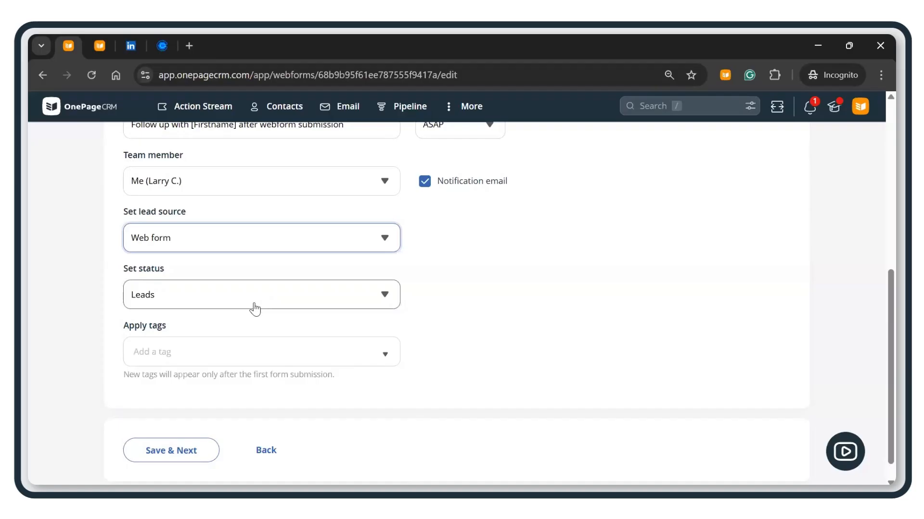
{"action": "left_click", "coordinate": [254, 308]}
{"action": "left_click", "coordinate": [236, 320]}
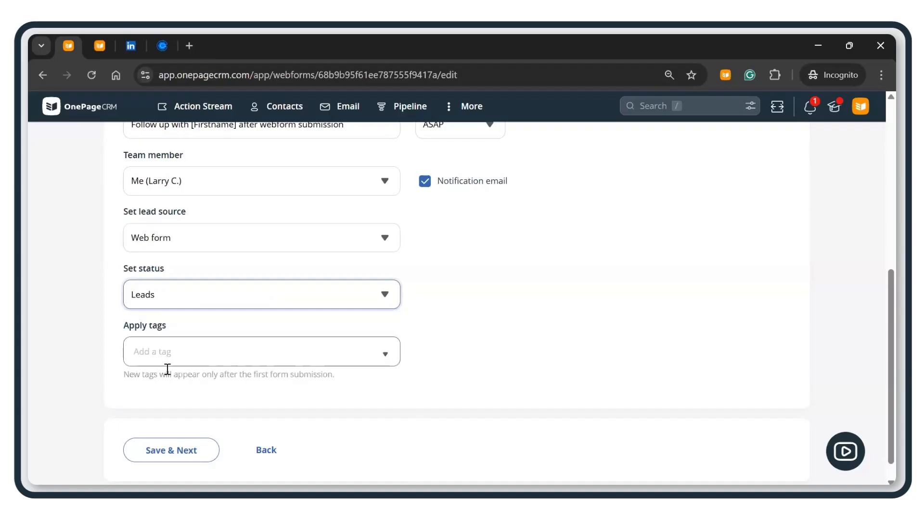
Step: Apply the Summer Campaign tag to new contacts and save the configuration
{"action": "left_click", "coordinate": [382, 359]}
{"action": "scroll", "coordinate": [245, 448], "scroll_direction": "down", "scroll_amount": 3}
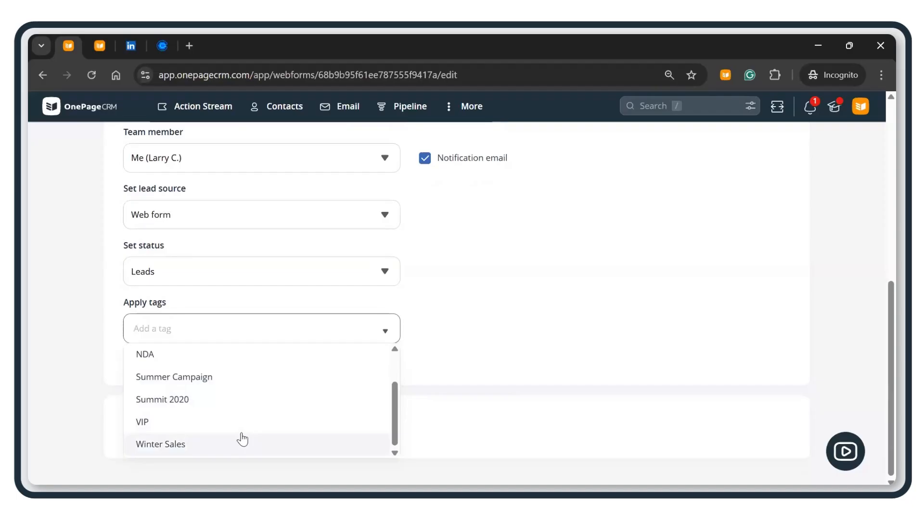
{"action": "left_click", "coordinate": [201, 379]}
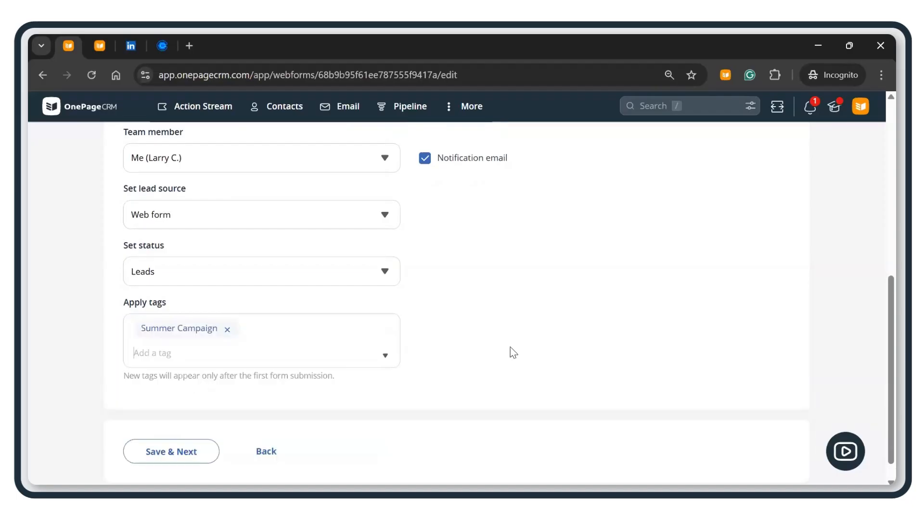
{"action": "scroll", "coordinate": [476, 355], "scroll_direction": "up", "scroll_amount": 3}
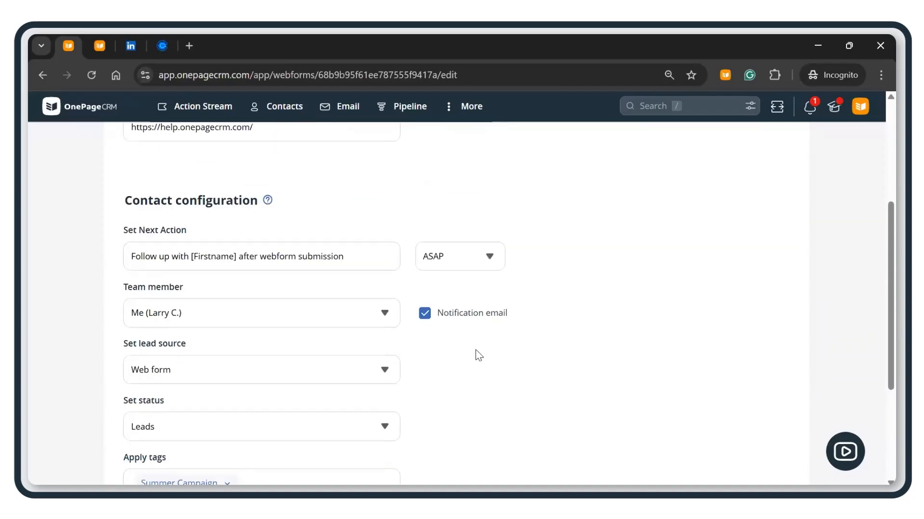
{"action": "scroll", "coordinate": [477, 355], "scroll_direction": "up", "scroll_amount": 4}
{"action": "scroll", "coordinate": [477, 355], "scroll_direction": "down", "scroll_amount": 4}
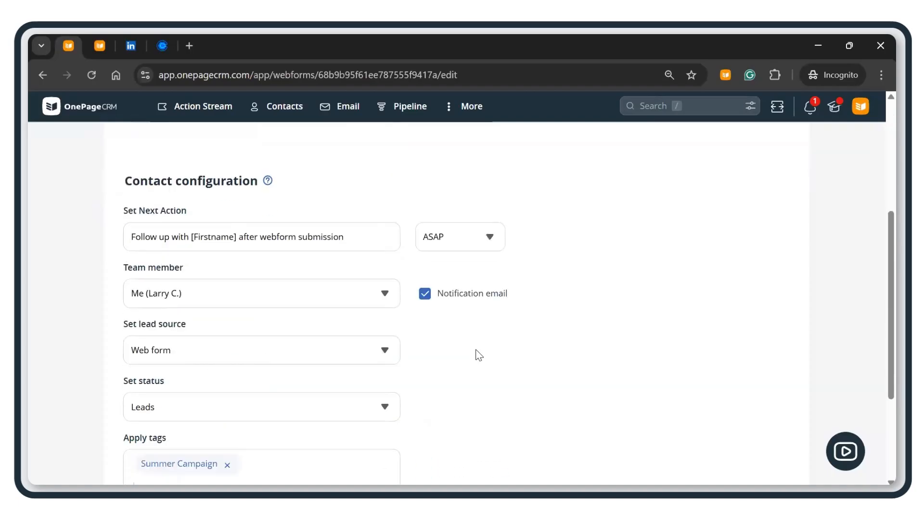
{"action": "scroll", "coordinate": [478, 355], "scroll_direction": "down", "scroll_amount": 3}
{"action": "left_click", "coordinate": [180, 452]}
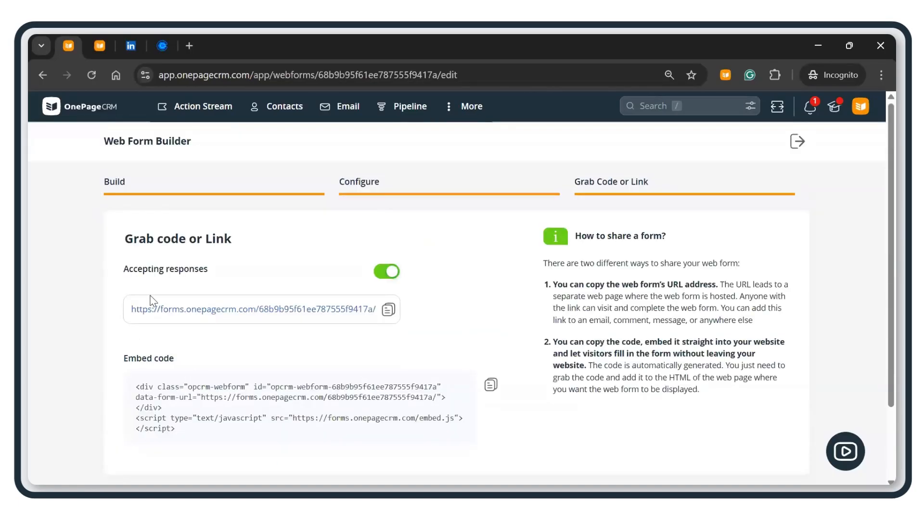
Step: Copy the form's public link, look over the embed code, and finish the builder
{"action": "left_click", "coordinate": [388, 310]}
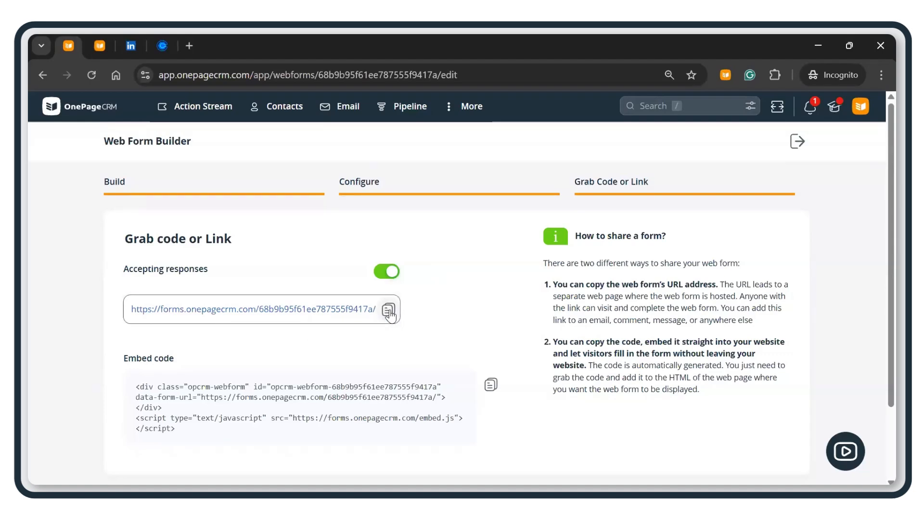
{"action": "scroll", "coordinate": [211, 358], "scroll_direction": "down", "scroll_amount": 2}
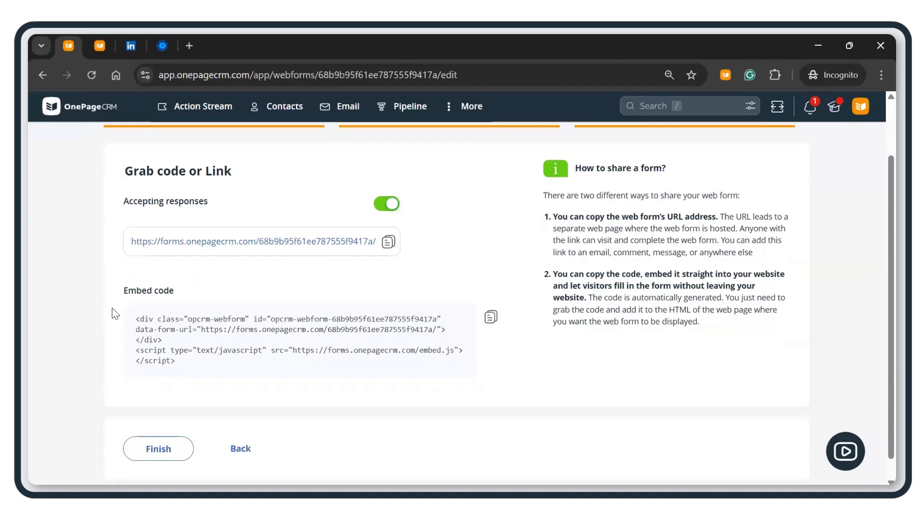
{"action": "left_click_drag", "start_coordinate": [134, 323], "coordinate": [201, 376]}
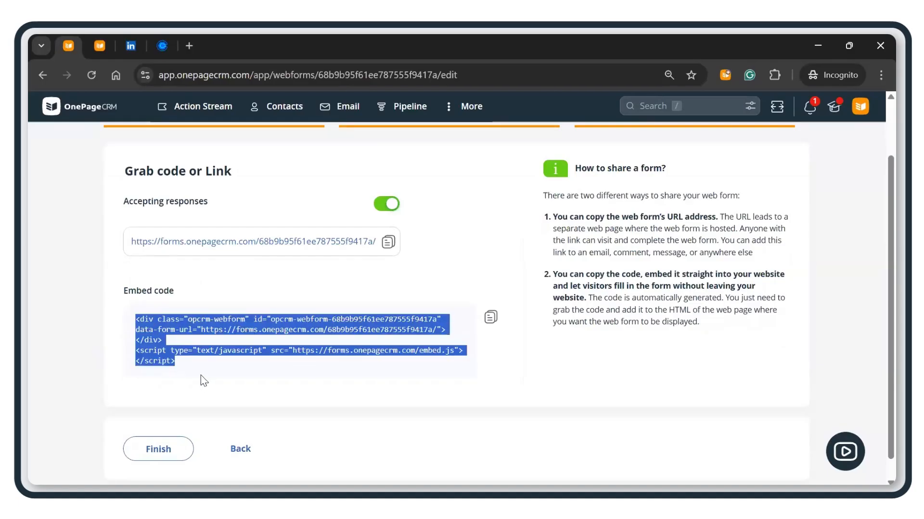
{"action": "left_click", "coordinate": [200, 394]}
{"action": "scroll", "coordinate": [201, 394], "scroll_direction": "up", "scroll_amount": 2}
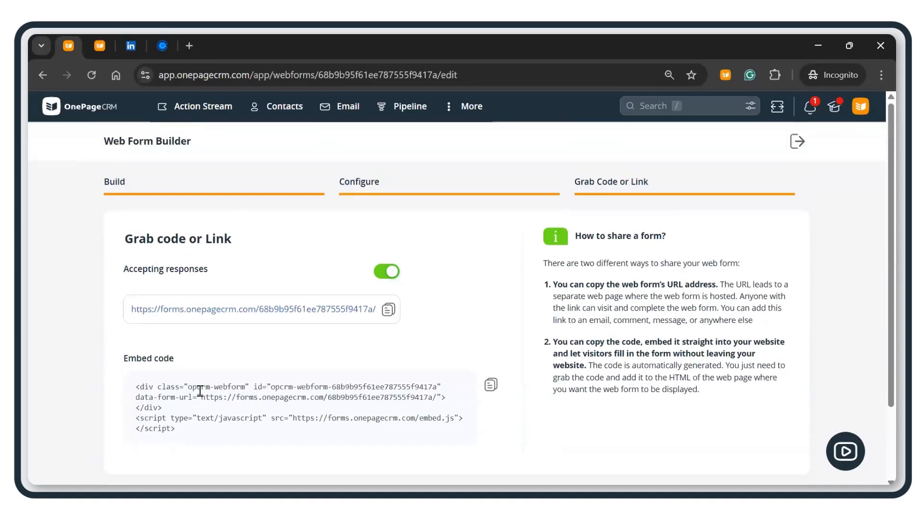
{"action": "scroll", "coordinate": [214, 383], "scroll_direction": "down", "scroll_amount": 2}
{"action": "left_click", "coordinate": [158, 432]}
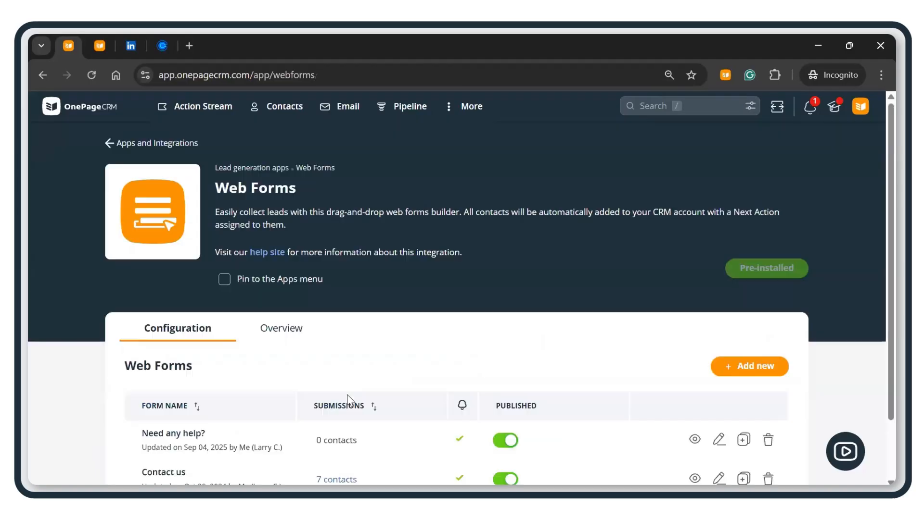
{"action": "scroll", "coordinate": [372, 366], "scroll_direction": "down", "scroll_amount": 2}
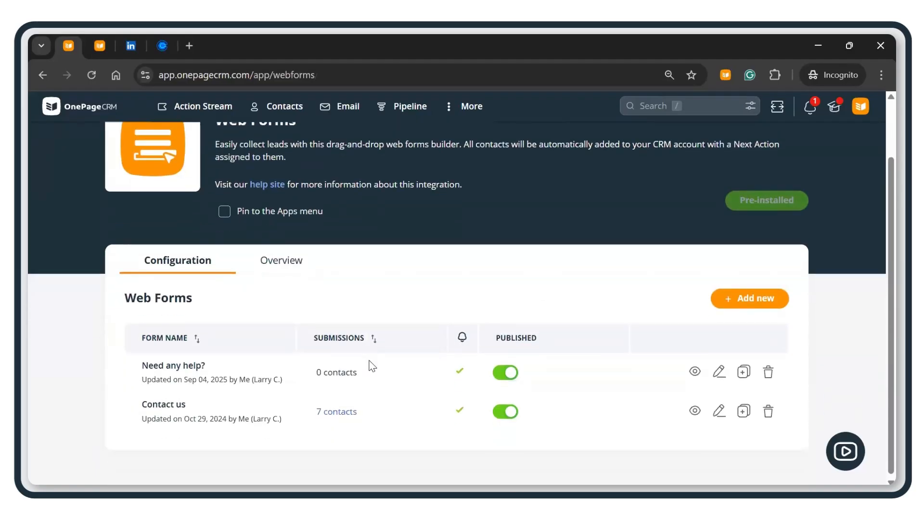
Step: Load the copied form link in a new incognito tab
{"action": "key", "text": "ctrl+t"}
{"action": "key", "text": "ctrl+v"}
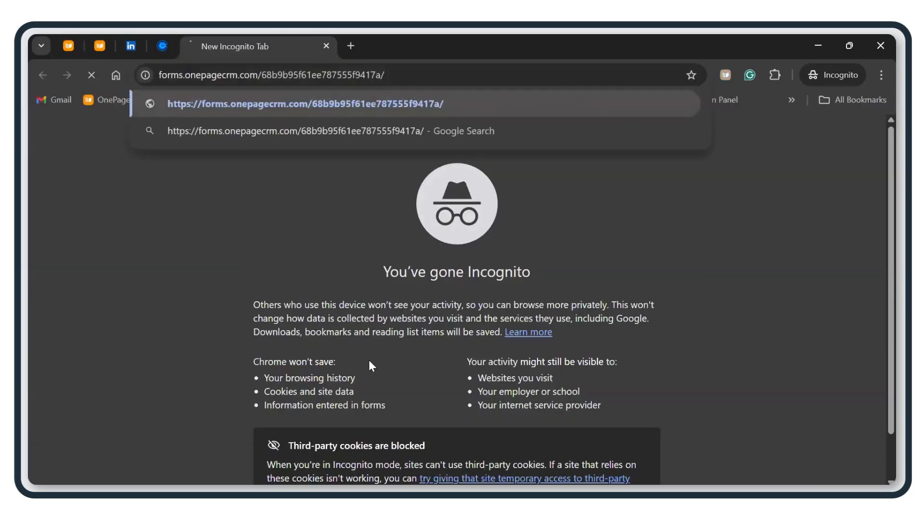
{"action": "key", "text": "Return"}
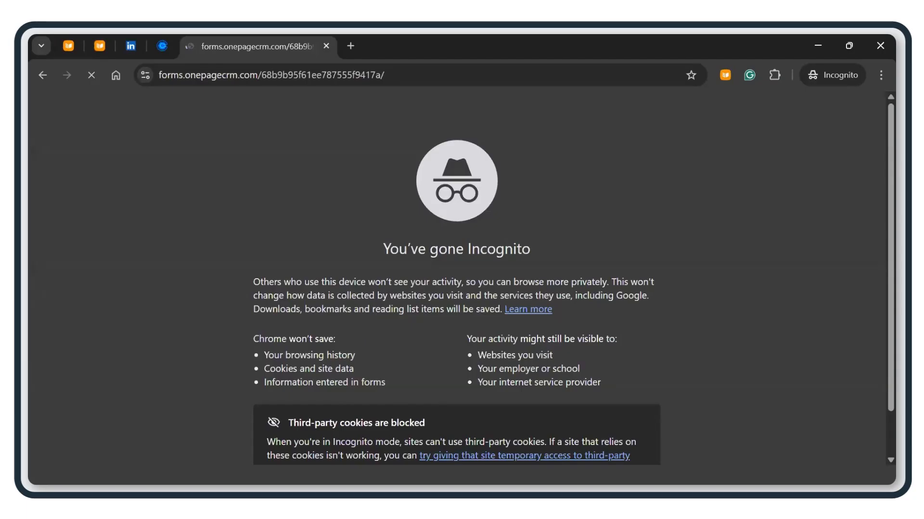
Step: Fill in a test contact's first name, last name and email address
{"action": "left_click", "coordinate": [352, 230]}
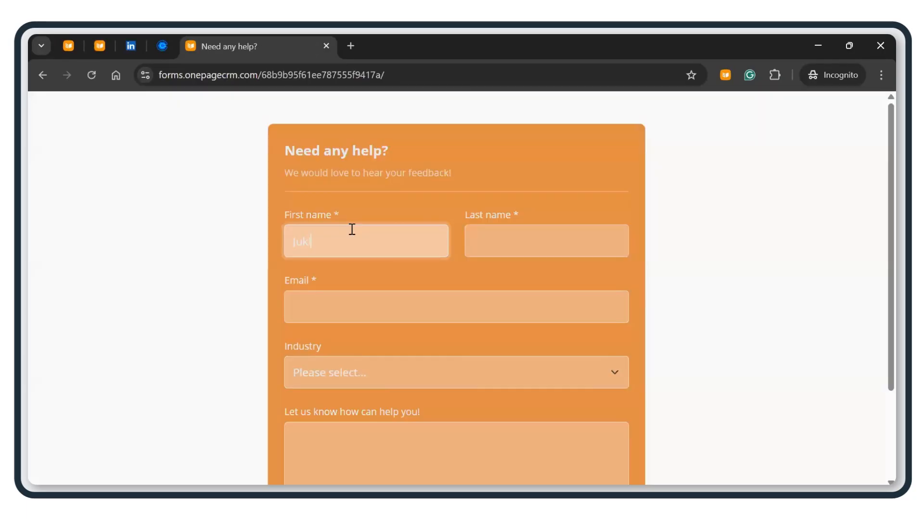
{"action": "key", "text": "Tab"}
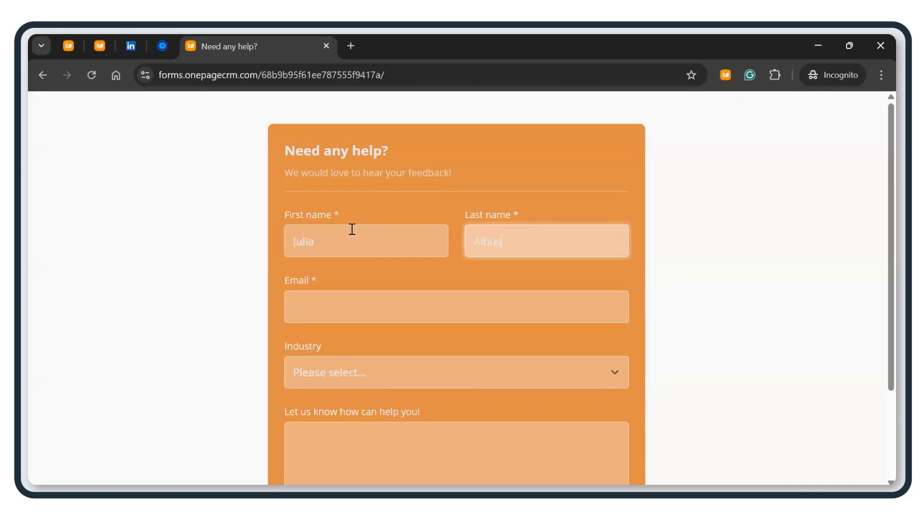
{"action": "left_click", "coordinate": [373, 317]}
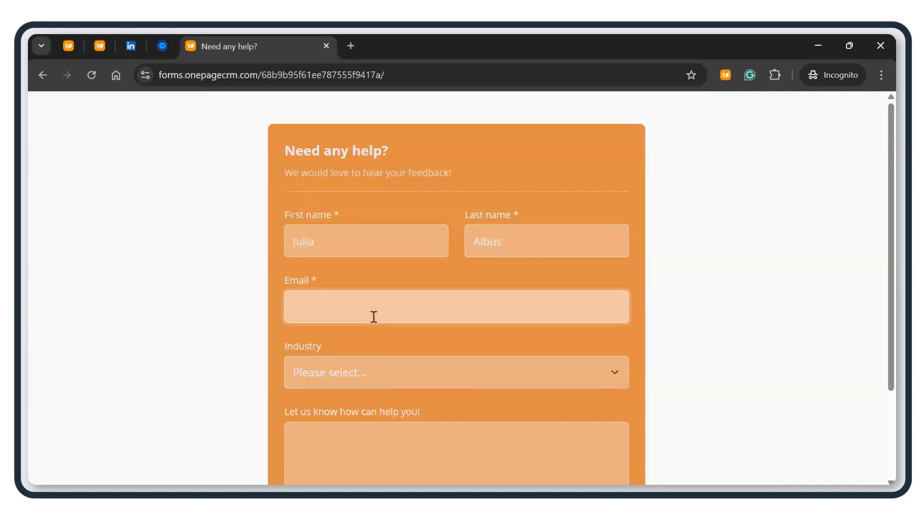
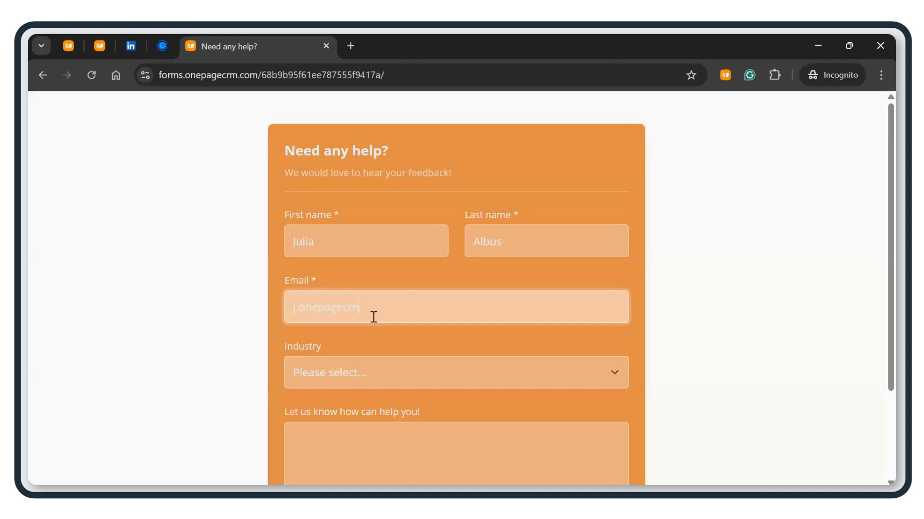
Step: Choose Education as industry, write a message about learning more on OnePageCRM, and submit
{"action": "scroll", "coordinate": [377, 316], "scroll_direction": "down", "scroll_amount": 2}
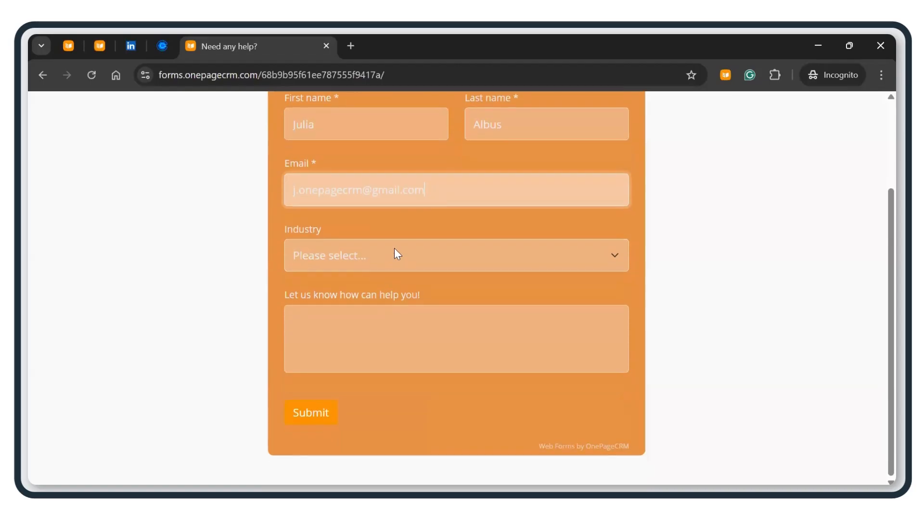
{"action": "left_click", "coordinate": [394, 254]}
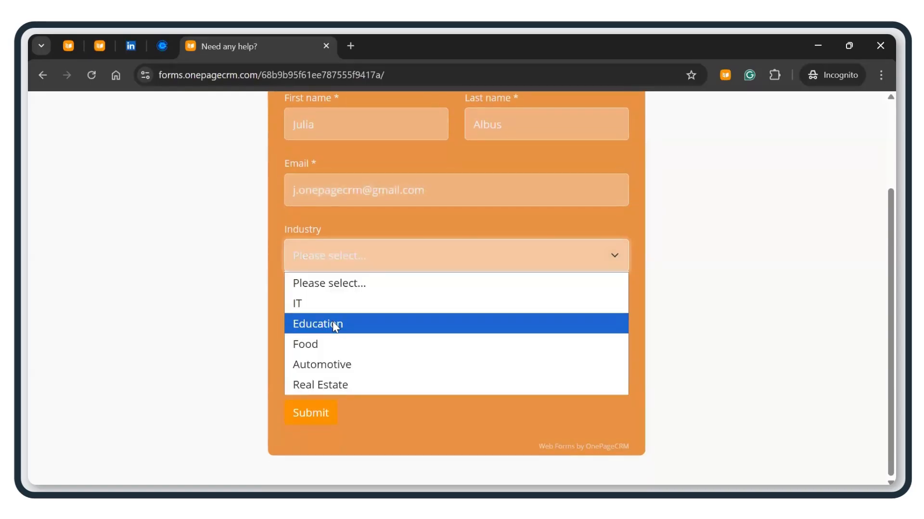
{"action": "left_click", "coordinate": [333, 324]}
{"action": "left_click", "coordinate": [351, 341]}
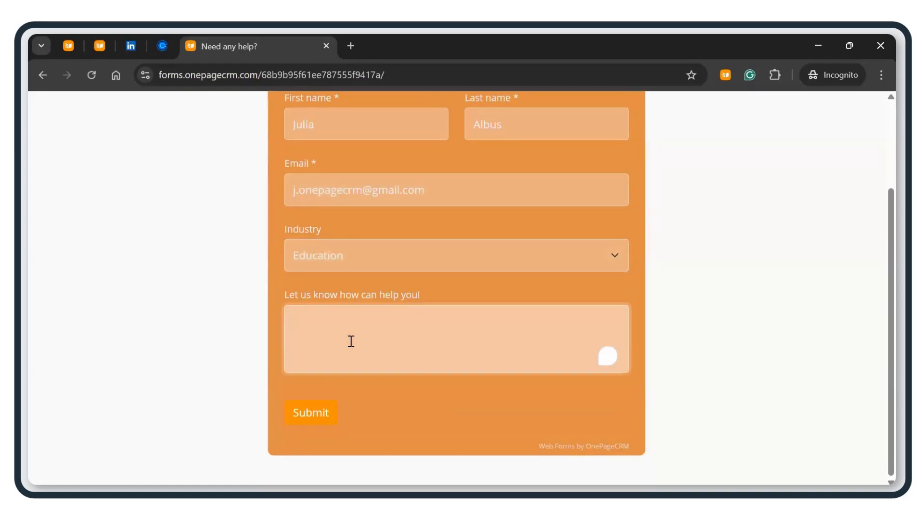
{"action": "type", "text": "I'd like to"}
{"action": "key", "text": "BackSpace"}
{"action": "key", "text": "BackSpace"}
{"action": "key", "text": "BackSpace"}
{"action": "key", "text": "BackSpace"}
{"action": "key", "text": "BackSpace"}
{"action": "key", "text": "BackSpace"}
{"action": "key", "text": "BackSpace"}
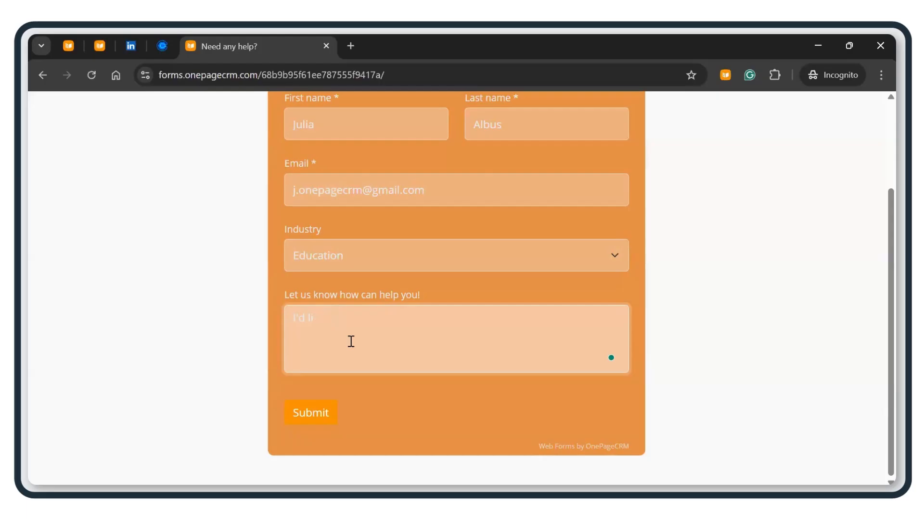
{"action": "type", "text": "ove know more about OnePageCRM!"}
{"action": "scroll", "coordinate": [336, 308], "scroll_direction": "up", "scroll_amount": 2}
{"action": "scroll", "coordinate": [333, 384], "scroll_direction": "down", "scroll_amount": 2}
{"action": "left_click", "coordinate": [320, 420]}
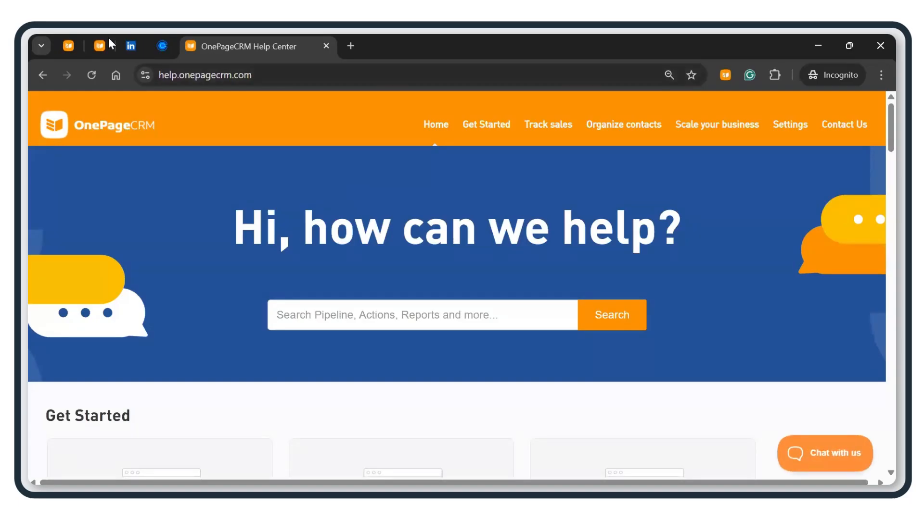
Step: Open the new web-form lead's contact record from the Action Stream
{"action": "left_click", "coordinate": [70, 43]}
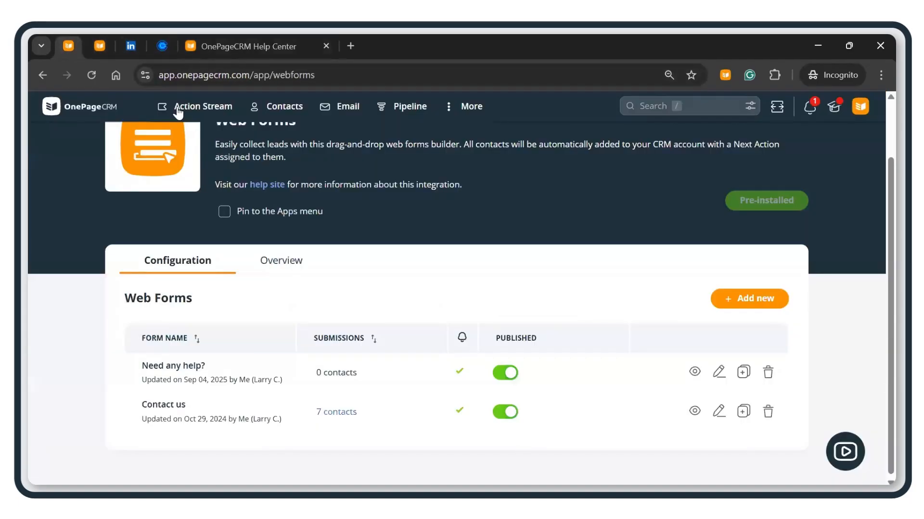
{"action": "left_click", "coordinate": [190, 117]}
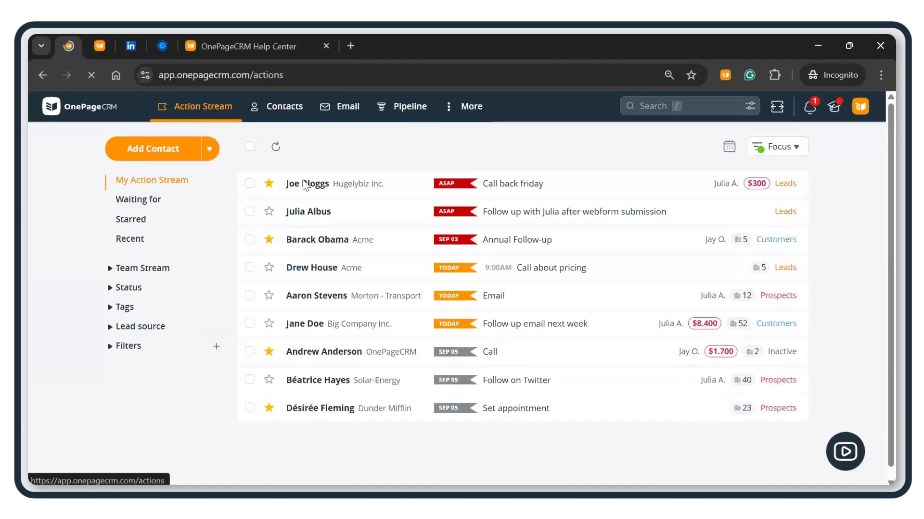
{"action": "left_click", "coordinate": [398, 219]}
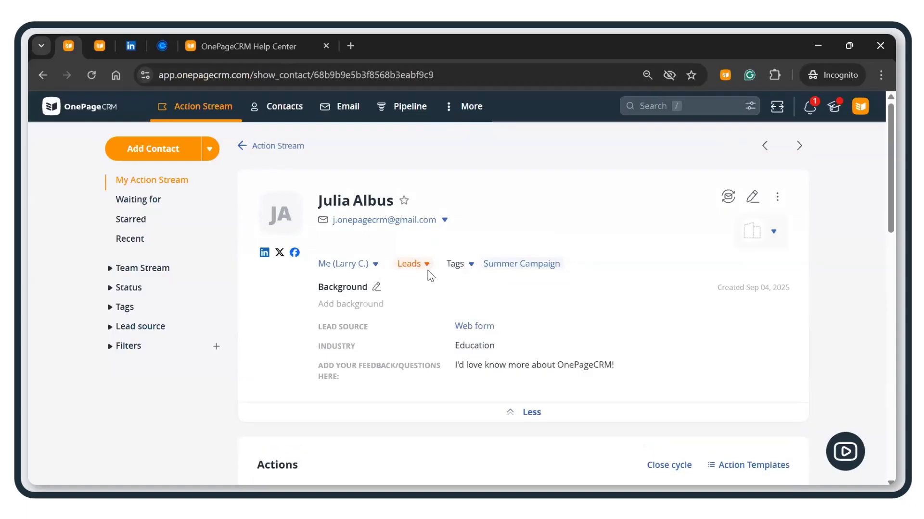
Step: Review the lead's submitted feedback answer, then return to the Action Stream list
{"action": "scroll", "coordinate": [500, 289], "scroll_direction": "down", "scroll_amount": 2}
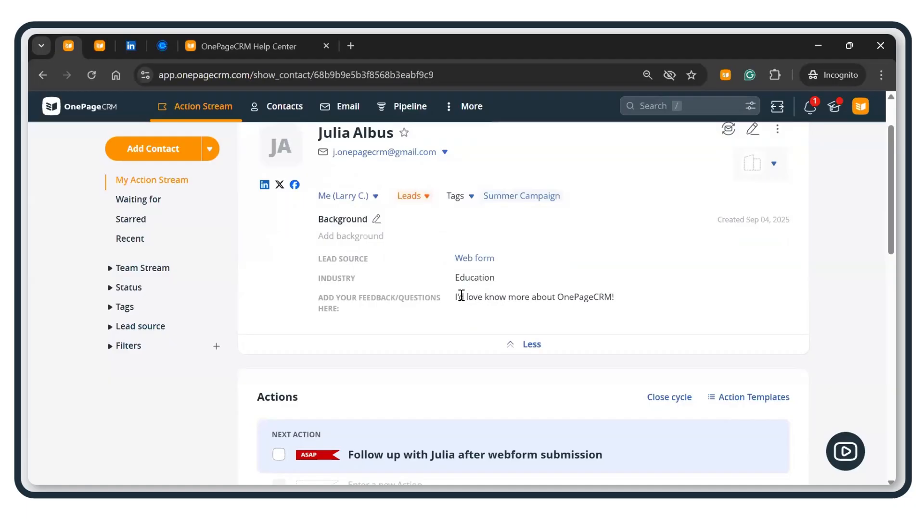
{"action": "left_click_drag", "start_coordinate": [454, 296], "coordinate": [629, 302]}
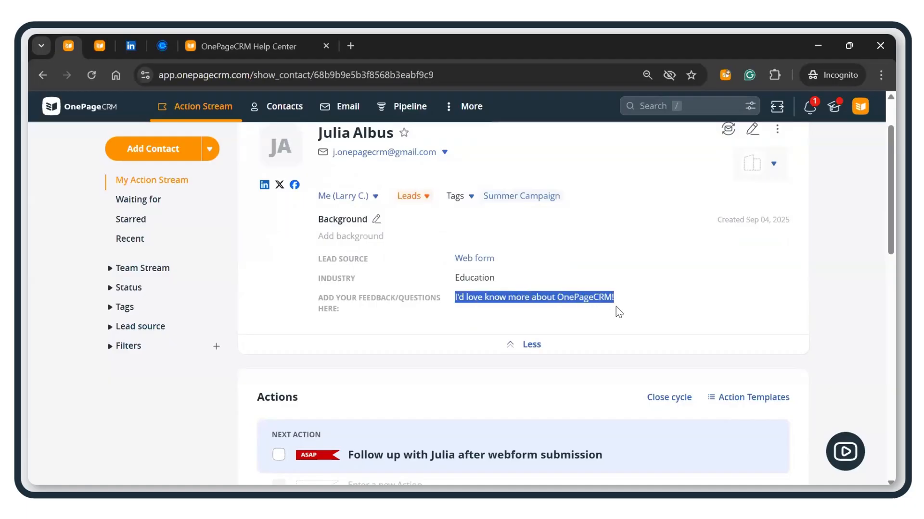
{"action": "left_click", "coordinate": [622, 329]}
{"action": "scroll", "coordinate": [607, 322], "scroll_direction": "down", "scroll_amount": 3}
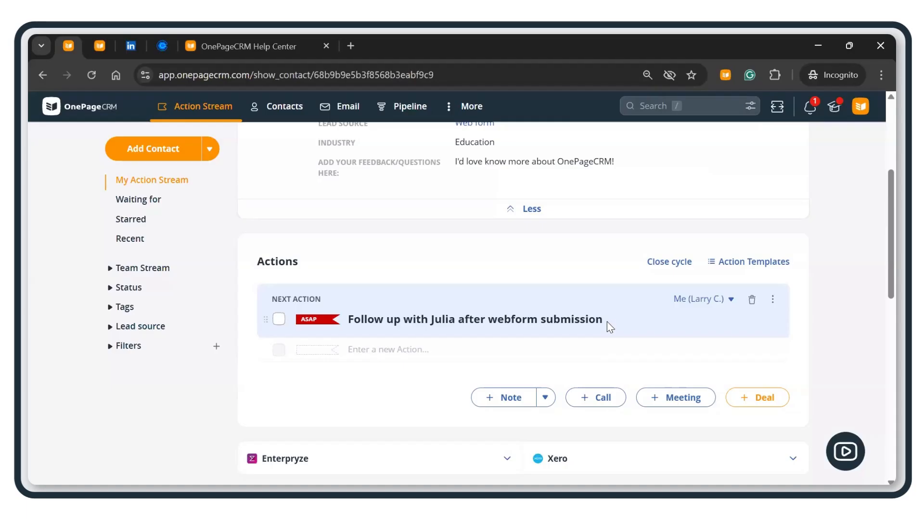
{"action": "scroll", "coordinate": [529, 289], "scroll_direction": "up", "scroll_amount": 1}
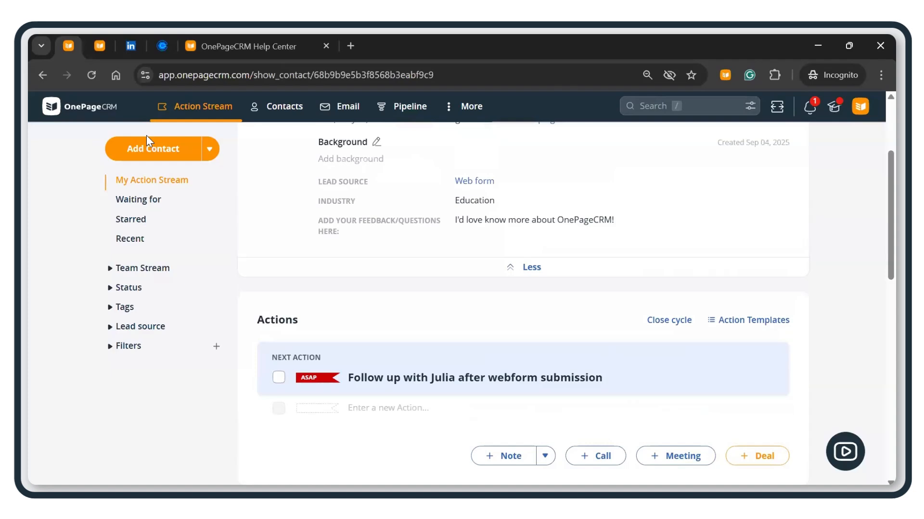
{"action": "left_click", "coordinate": [229, 111]}
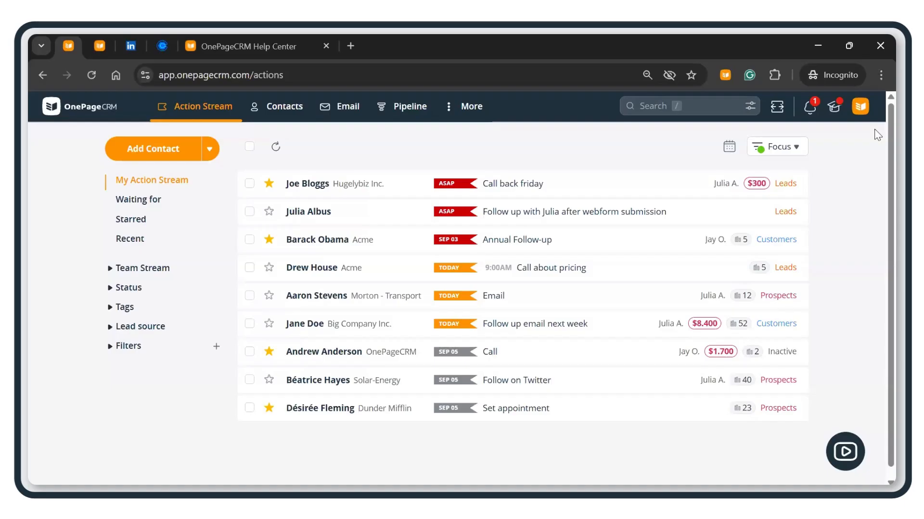
Step: Open Lead Clipper under Lead Generation Apps and read its install and log-in steps
{"action": "left_click", "coordinate": [860, 106]}
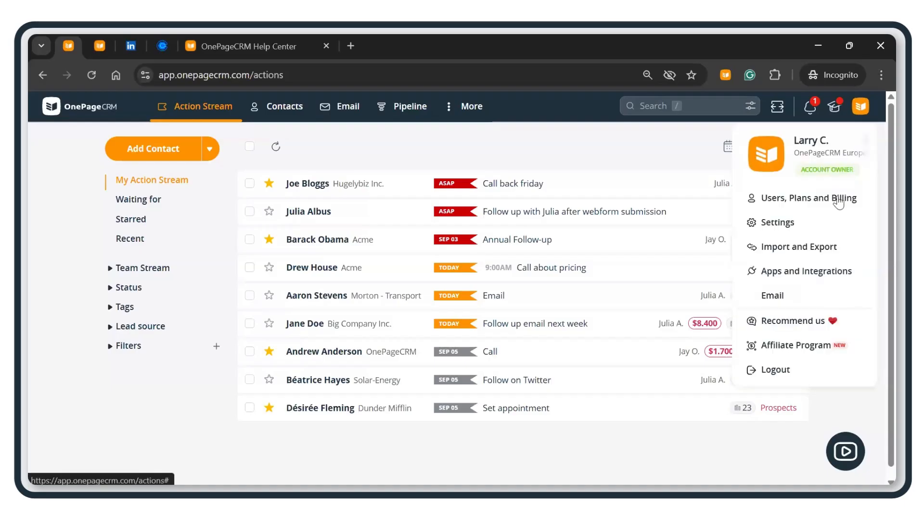
{"action": "left_click", "coordinate": [833, 277]}
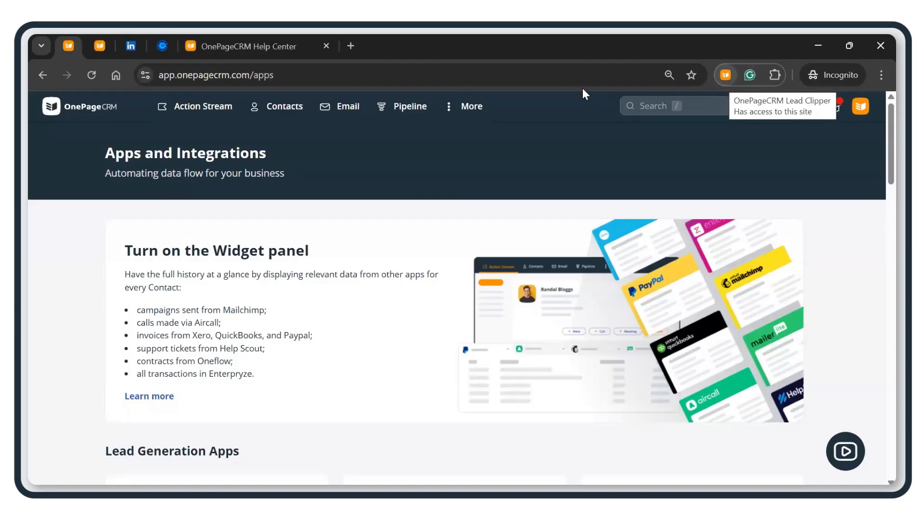
{"action": "scroll", "coordinate": [344, 294], "scroll_direction": "down", "scroll_amount": 3}
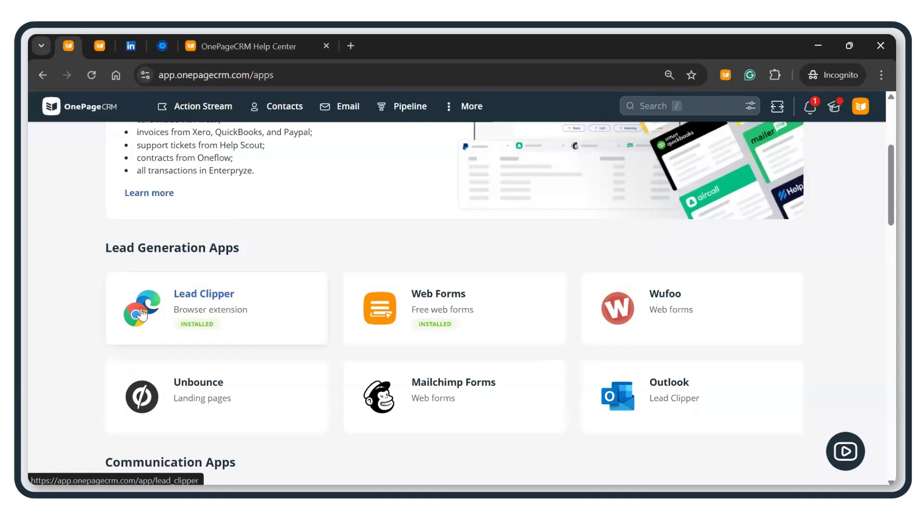
{"action": "left_click", "coordinate": [142, 315]}
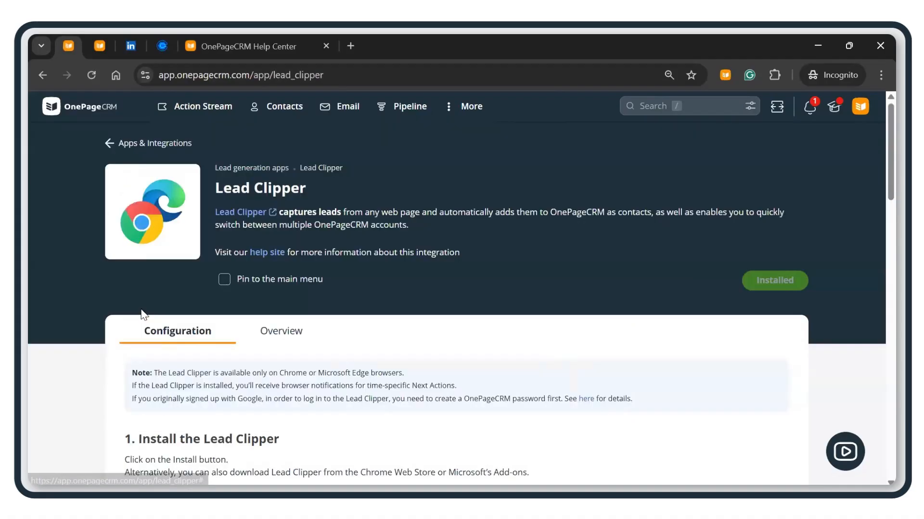
{"action": "scroll", "coordinate": [340, 325], "scroll_direction": "down", "scroll_amount": 5}
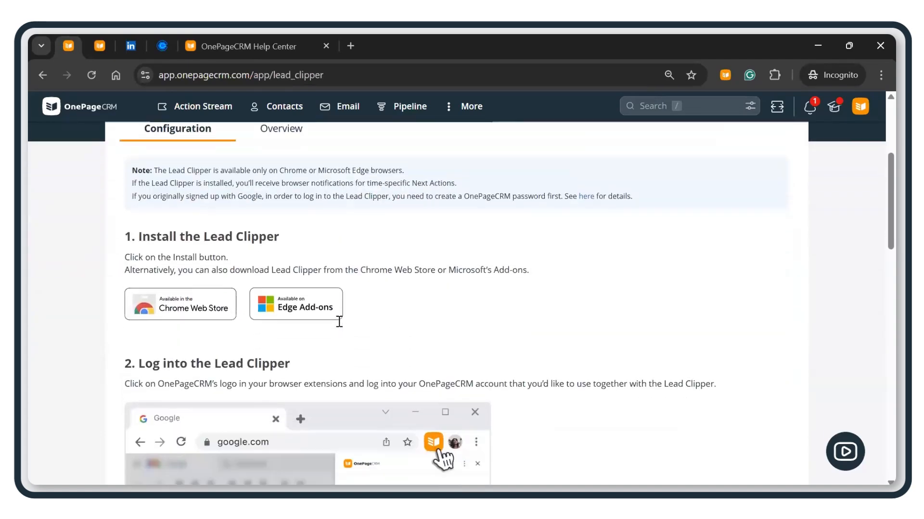
{"action": "scroll", "coordinate": [341, 326], "scroll_direction": "down", "scroll_amount": 3}
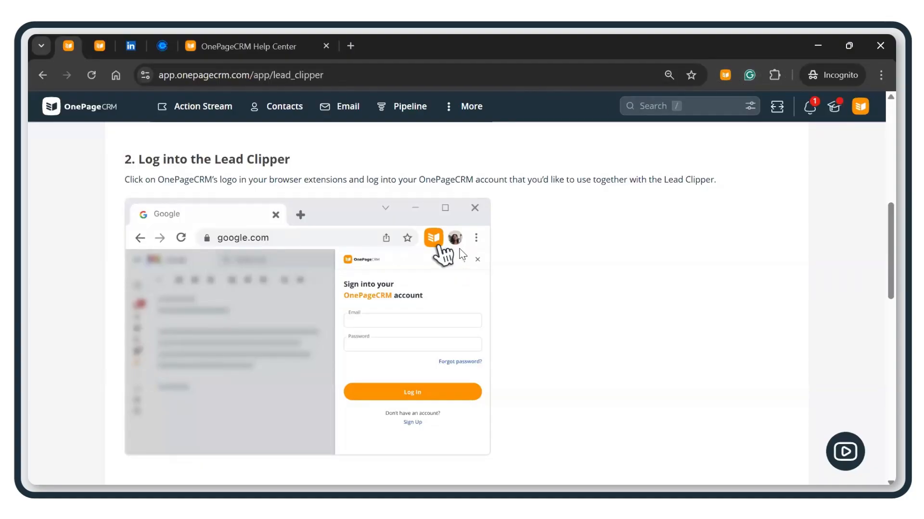
{"action": "scroll", "coordinate": [414, 269], "scroll_direction": "down", "scroll_amount": 5}
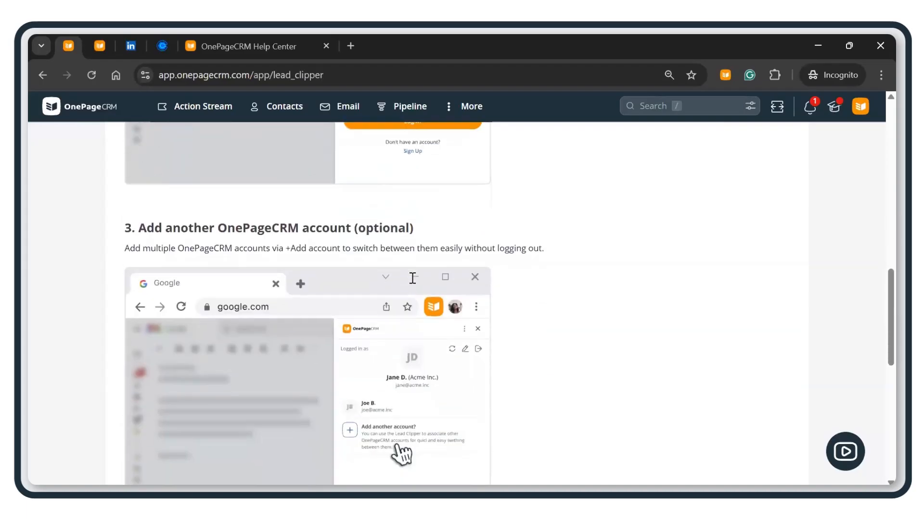
{"action": "scroll", "coordinate": [621, 103], "scroll_direction": "up", "scroll_amount": 6}
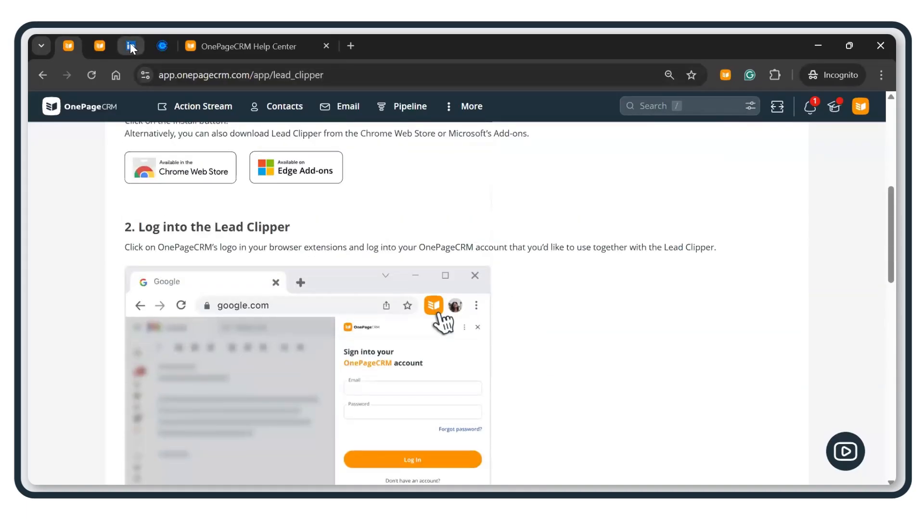
Step: Clip the LinkedIn profile into the Lead Clipper panel and review the lead form
{"action": "left_click", "coordinate": [130, 45]}
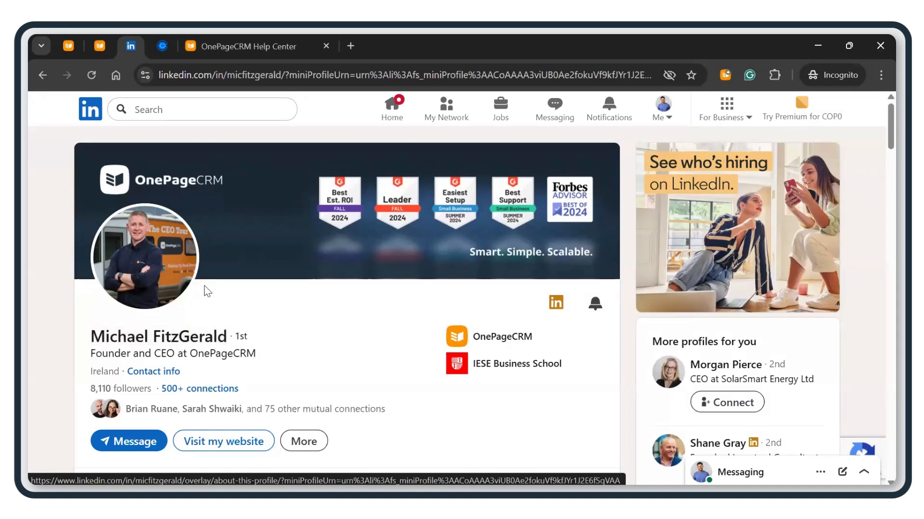
{"action": "left_click", "coordinate": [727, 84]}
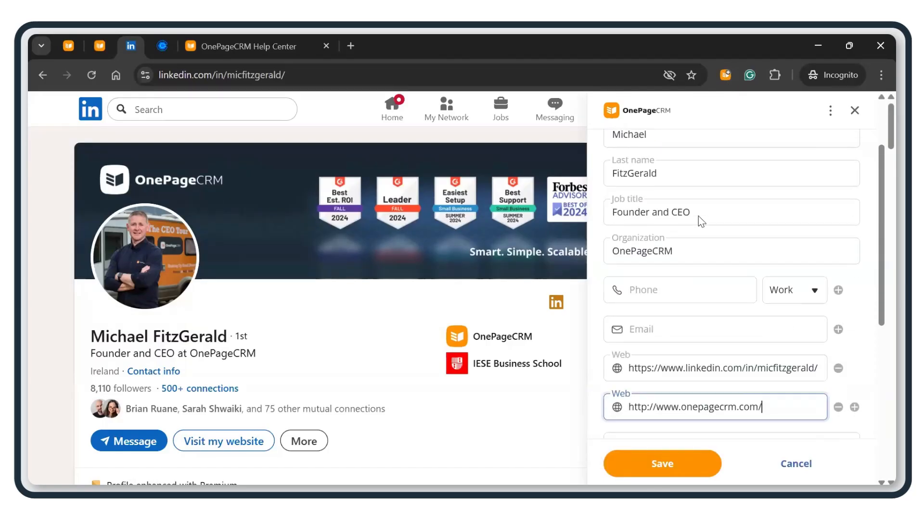
{"action": "scroll", "coordinate": [698, 216], "scroll_direction": "down", "scroll_amount": 2}
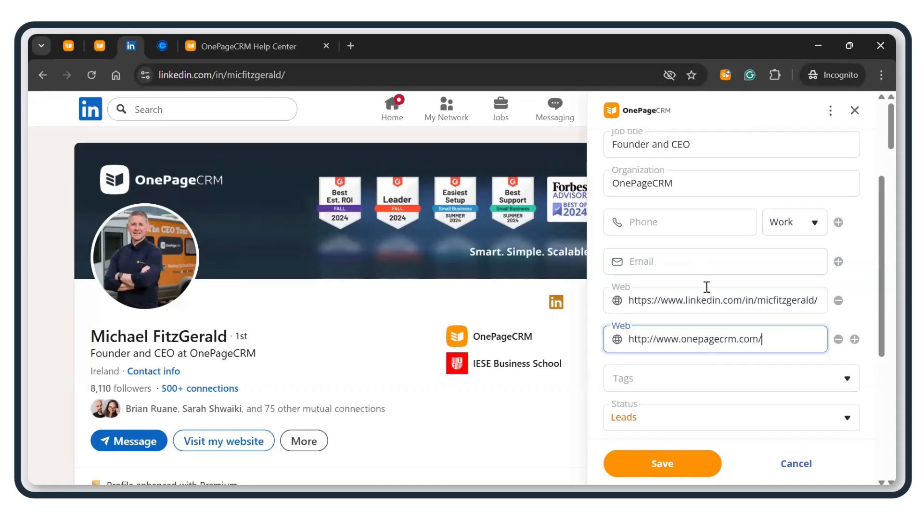
{"action": "scroll", "coordinate": [697, 267], "scroll_direction": "down", "scroll_amount": 1}
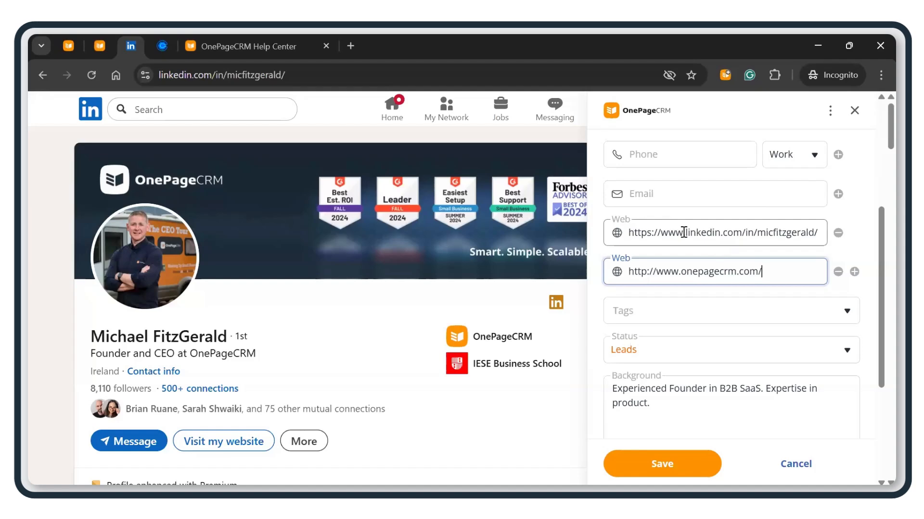
{"action": "scroll", "coordinate": [688, 312], "scroll_direction": "down", "scroll_amount": 2}
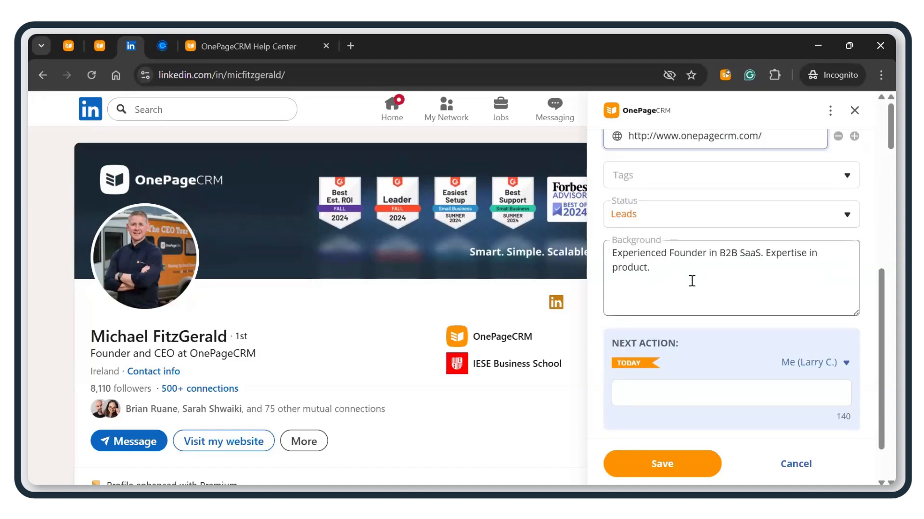
{"action": "scroll", "coordinate": [692, 284], "scroll_direction": "down", "scroll_amount": 1}
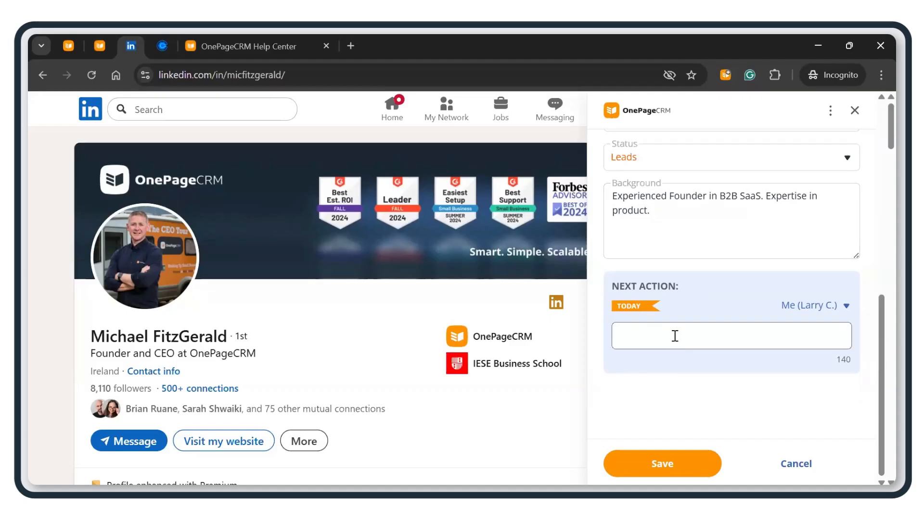
Step: Set the next action to 'Call to introduce Organization' and save the lead
{"action": "left_click", "coordinate": [674, 337]}
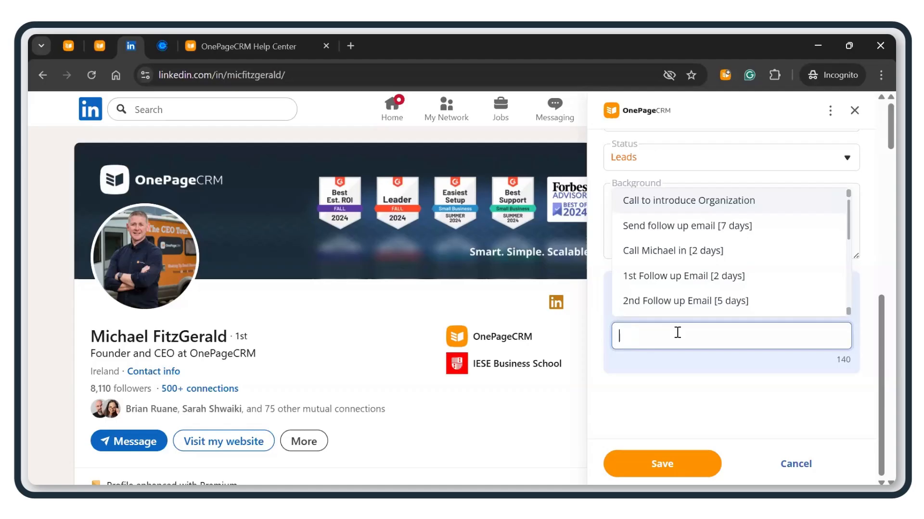
{"action": "scroll", "coordinate": [656, 198], "scroll_direction": "down", "scroll_amount": 1}
{"action": "left_click", "coordinate": [657, 199]}
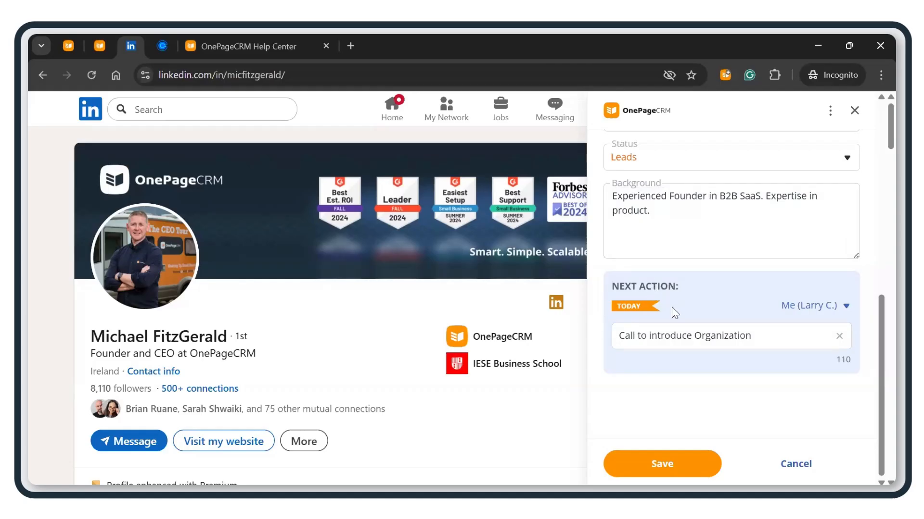
{"action": "scroll", "coordinate": [675, 320], "scroll_direction": "down", "scroll_amount": 1}
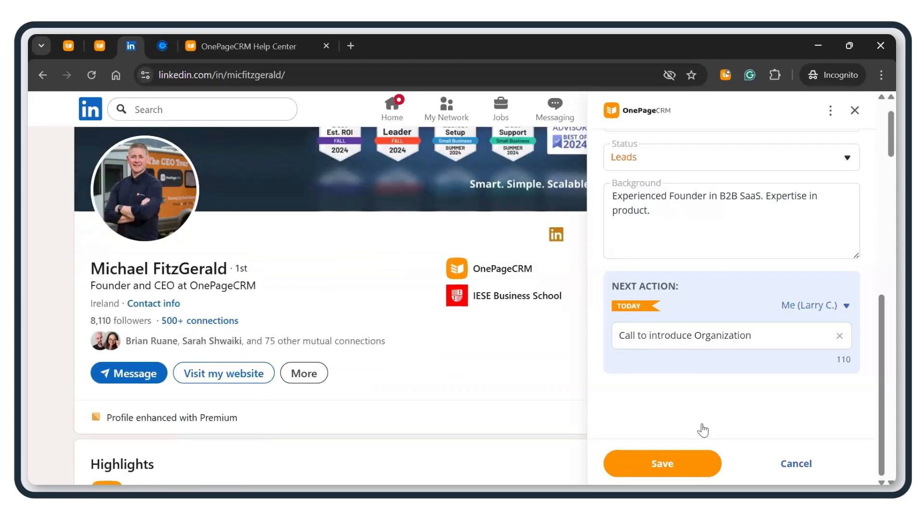
{"action": "left_click", "coordinate": [659, 467]}
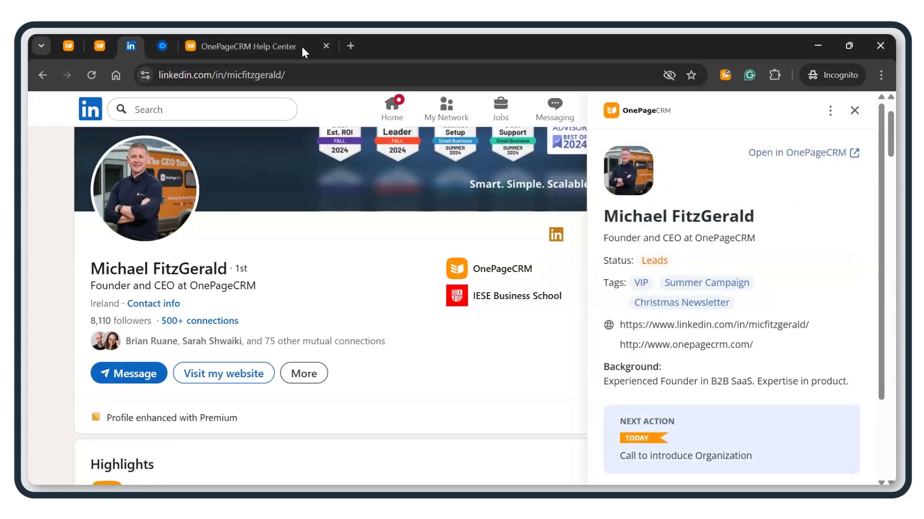
Step: Check the clipped LinkedIn contact in Action Stream with 'Call to introduce Organization' due today
{"action": "left_click", "coordinate": [69, 39]}
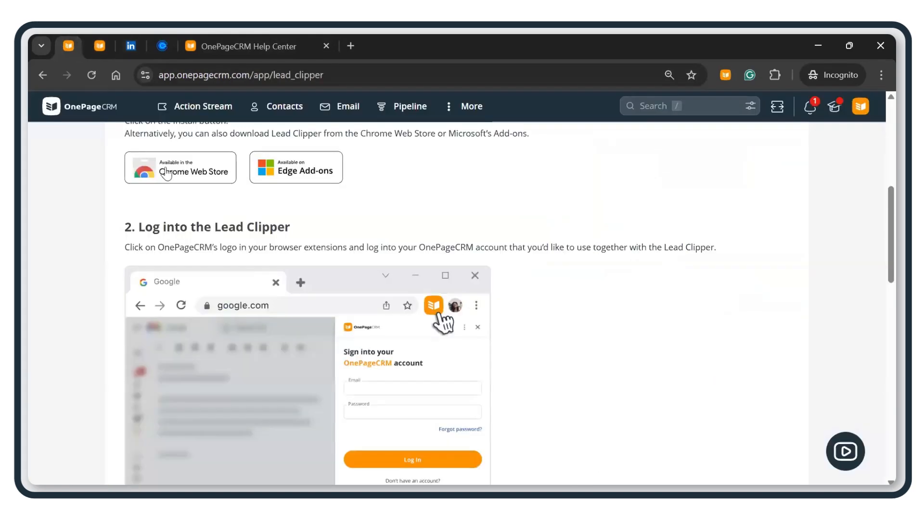
{"action": "left_click", "coordinate": [188, 104]}
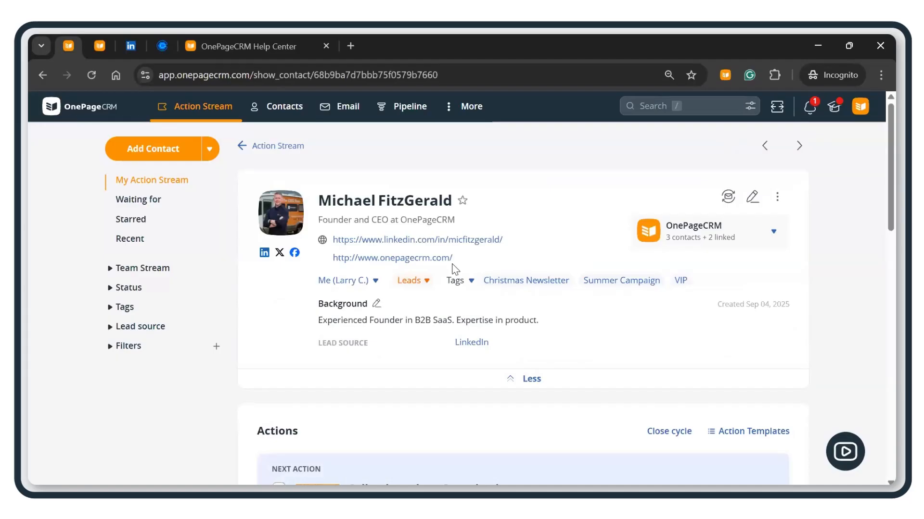
{"action": "scroll", "coordinate": [454, 268], "scroll_direction": "down", "scroll_amount": 2}
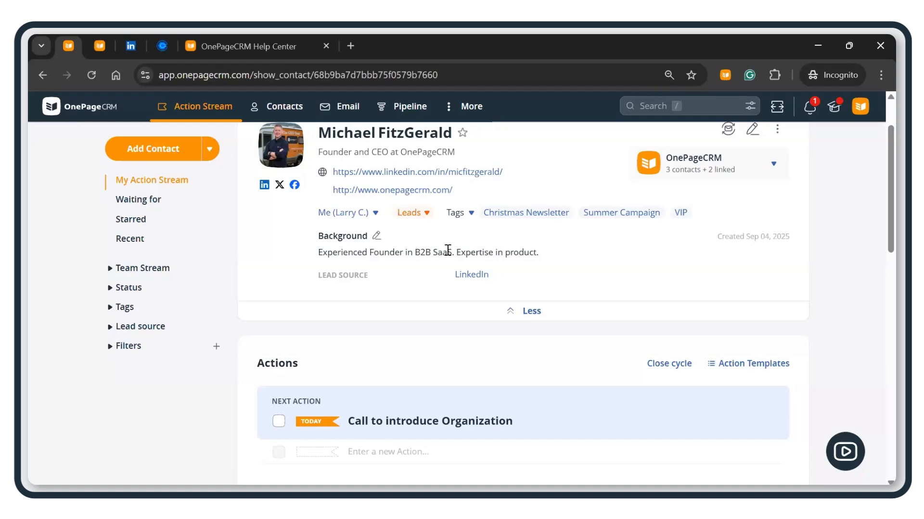
{"action": "left_click", "coordinate": [190, 107]}
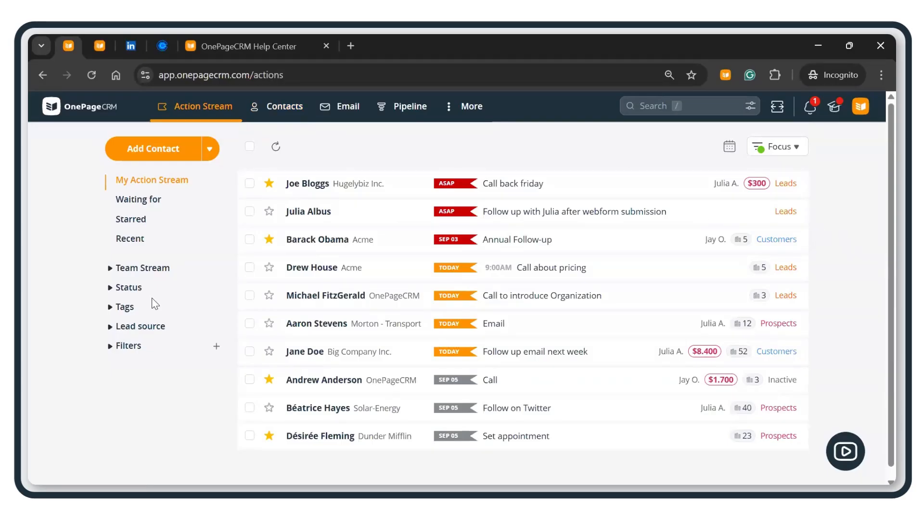
Step: Open the Zapier integration under Utilities in Apps and Integrations
{"action": "left_click", "coordinate": [860, 107]}
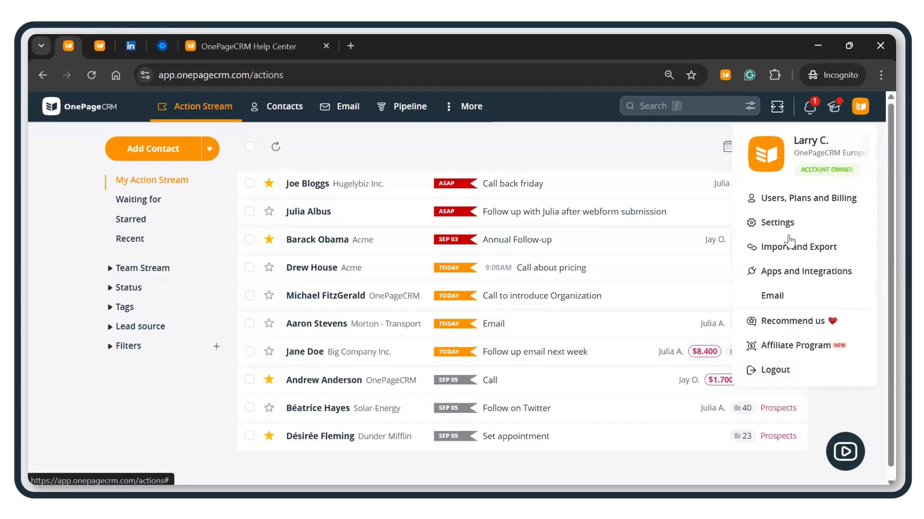
{"action": "left_click", "coordinate": [799, 275]}
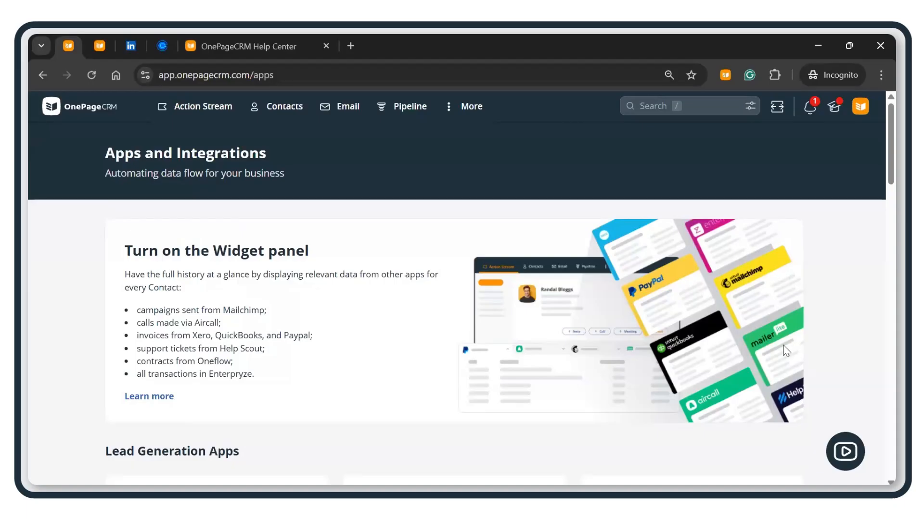
{"action": "scroll", "coordinate": [758, 322], "scroll_direction": "down", "scroll_amount": 12}
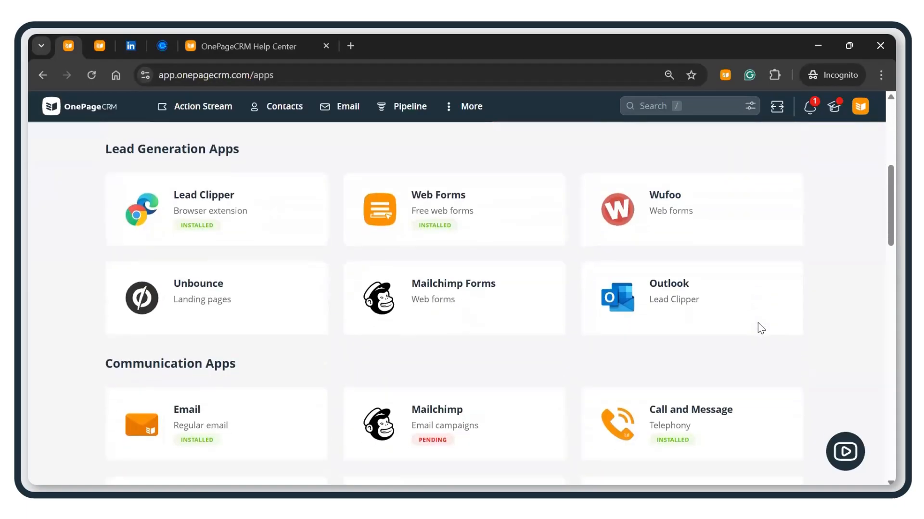
{"action": "scroll", "coordinate": [759, 330], "scroll_direction": "down", "scroll_amount": 10}
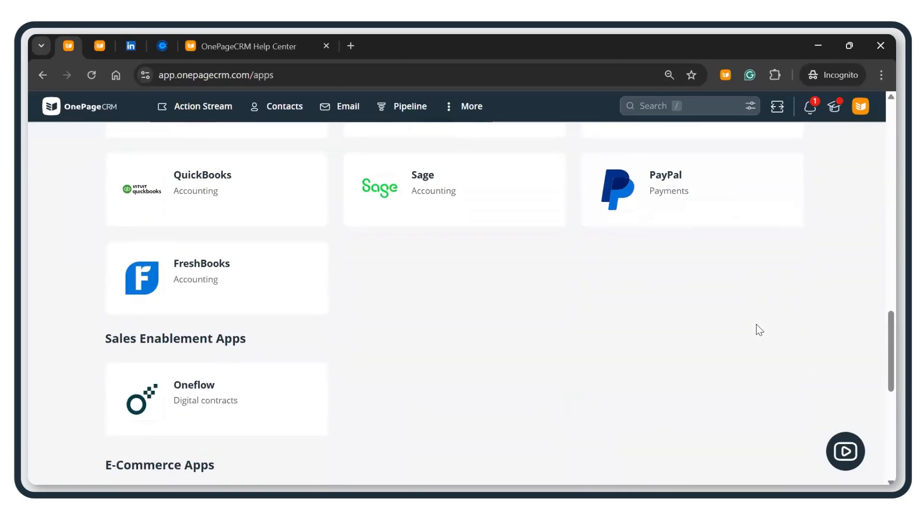
{"action": "scroll", "coordinate": [635, 301], "scroll_direction": "up", "scroll_amount": 4}
{"action": "scroll", "coordinate": [635, 301], "scroll_direction": "down", "scroll_amount": 10}
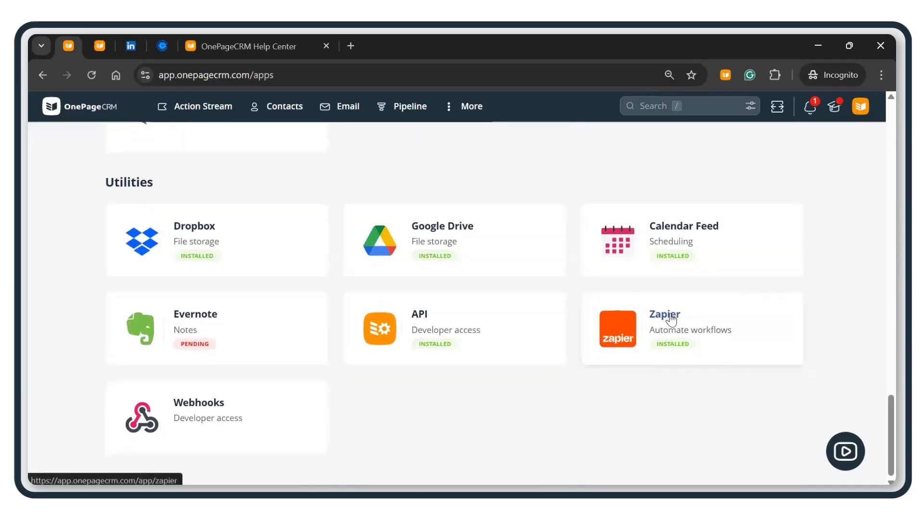
{"action": "left_click", "coordinate": [671, 319]}
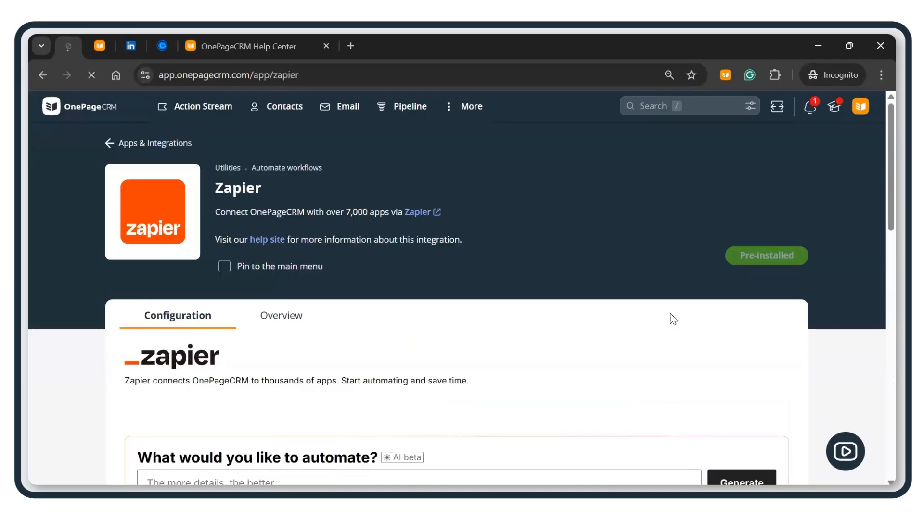
Step: Browse Zapier's popular workflows and focus the 'Search for thousands of apps' box
{"action": "scroll", "coordinate": [543, 224], "scroll_direction": "down", "scroll_amount": 3}
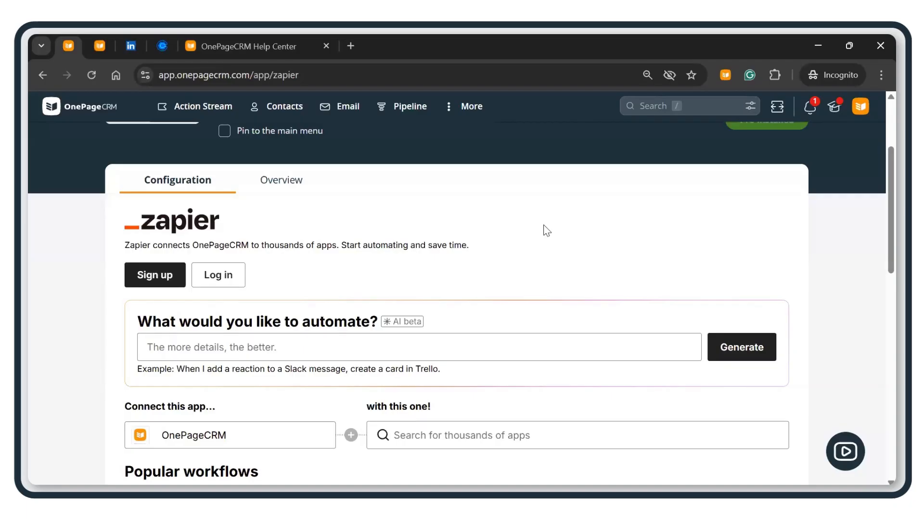
{"action": "scroll", "coordinate": [552, 253], "scroll_direction": "down", "scroll_amount": 3}
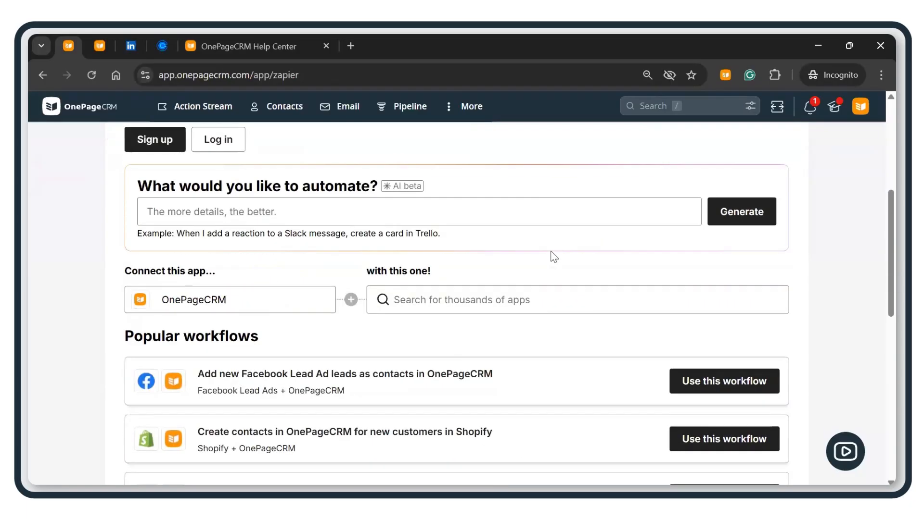
{"action": "scroll", "coordinate": [553, 256], "scroll_direction": "up", "scroll_amount": 1}
{"action": "scroll", "coordinate": [554, 257], "scroll_direction": "down", "scroll_amount": 2}
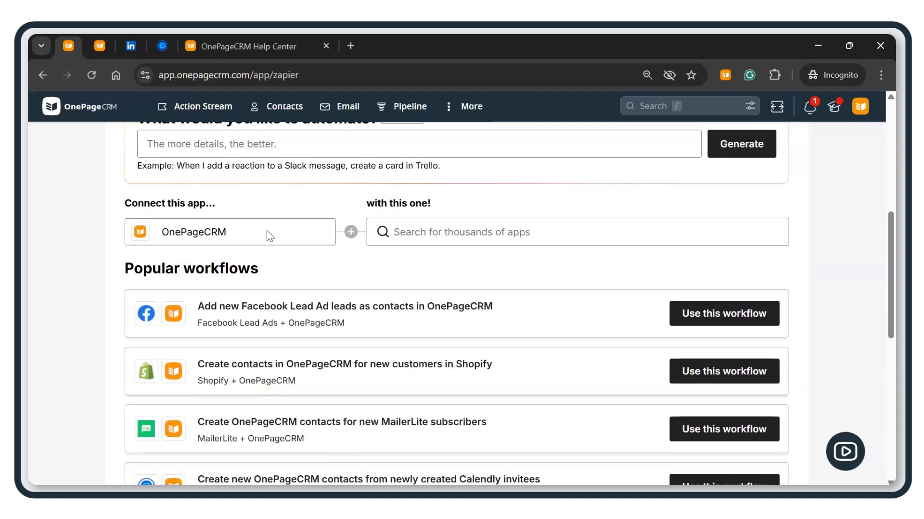
{"action": "left_click", "coordinate": [463, 234]}
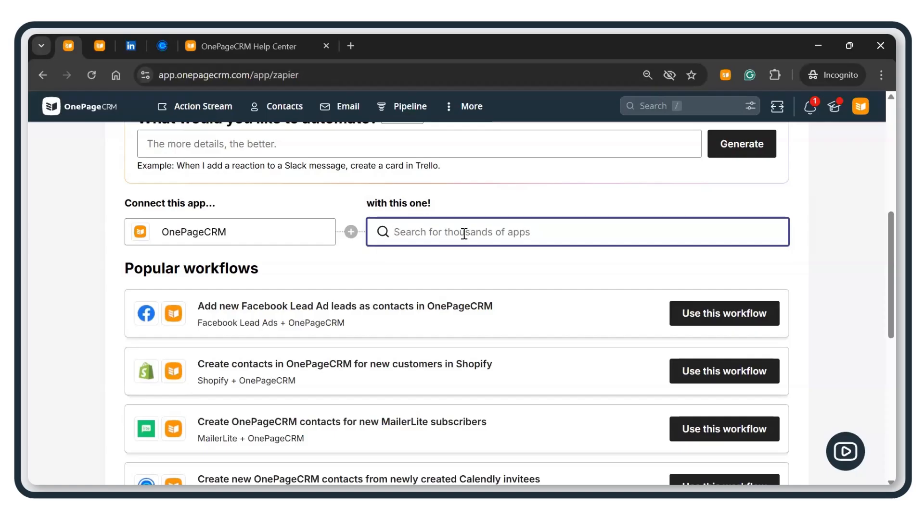
{"action": "scroll", "coordinate": [483, 258], "scroll_direction": "up", "scroll_amount": 1}
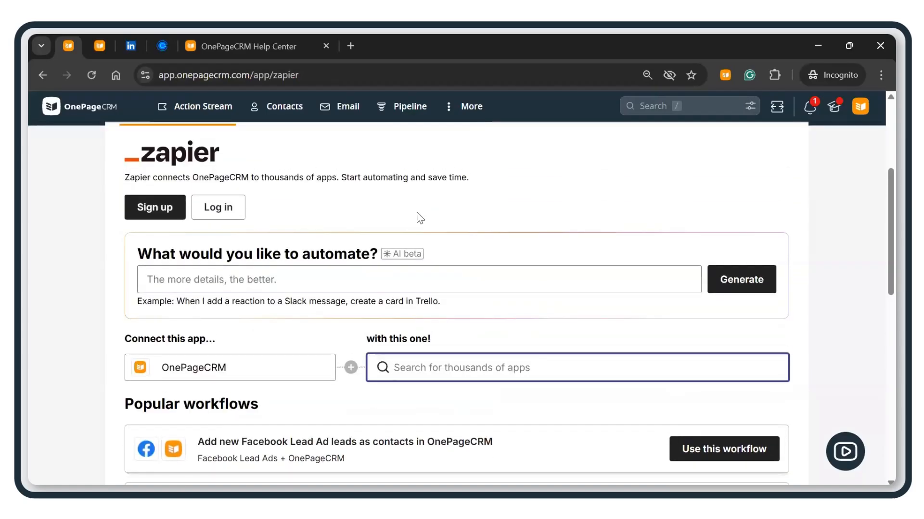
{"action": "scroll", "coordinate": [422, 222], "scroll_direction": "down", "scroll_amount": 2}
Step: Search 'CAL' and pick Calendly, listing three Calendly-invitee-to-contact workflows
{"action": "type", "text": "CALM"}
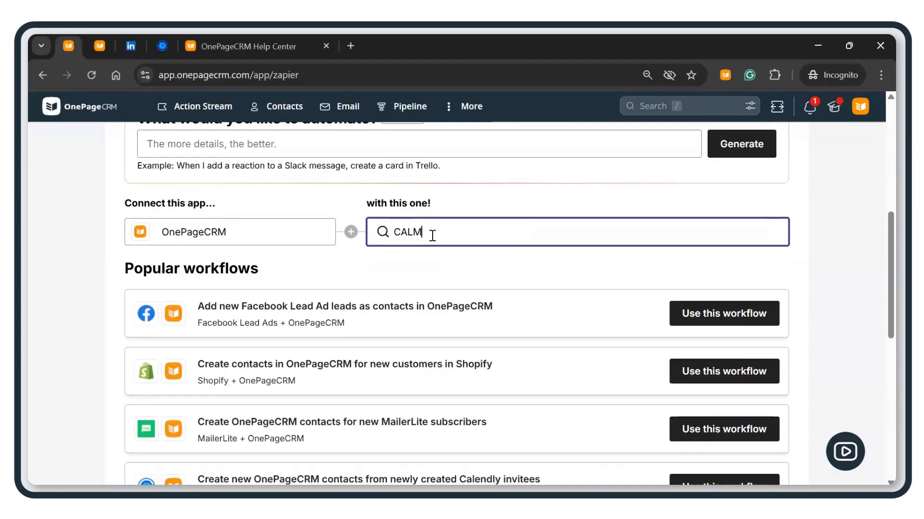
{"action": "key", "text": "BackSpace"}
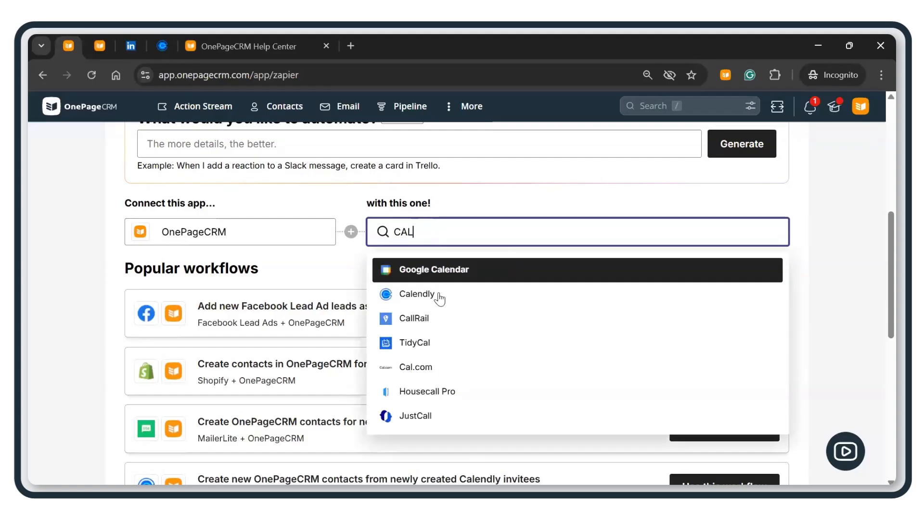
{"action": "left_click", "coordinate": [438, 294]}
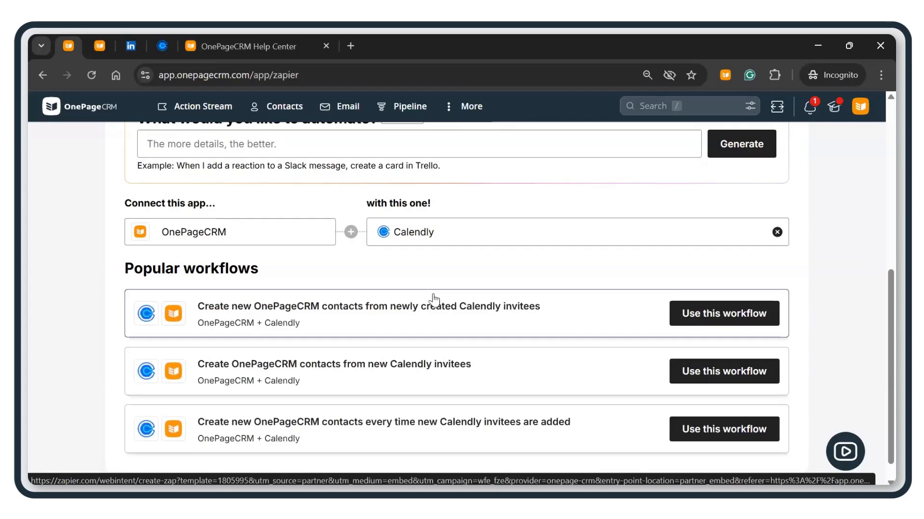
{"action": "scroll", "coordinate": [442, 302], "scroll_direction": "down", "scroll_amount": 1}
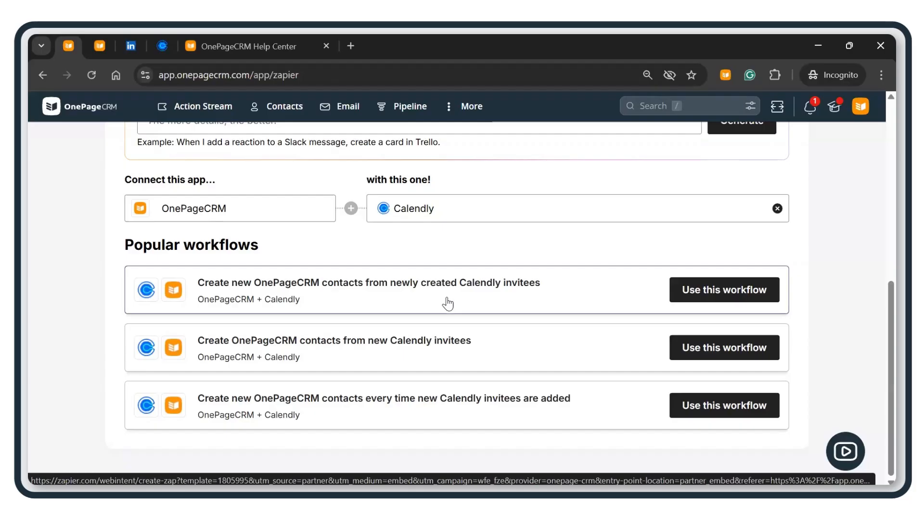
Step: Review the Calendly booking page for 'OnePageCRM: One-to-one!'
{"action": "left_click", "coordinate": [162, 42]}
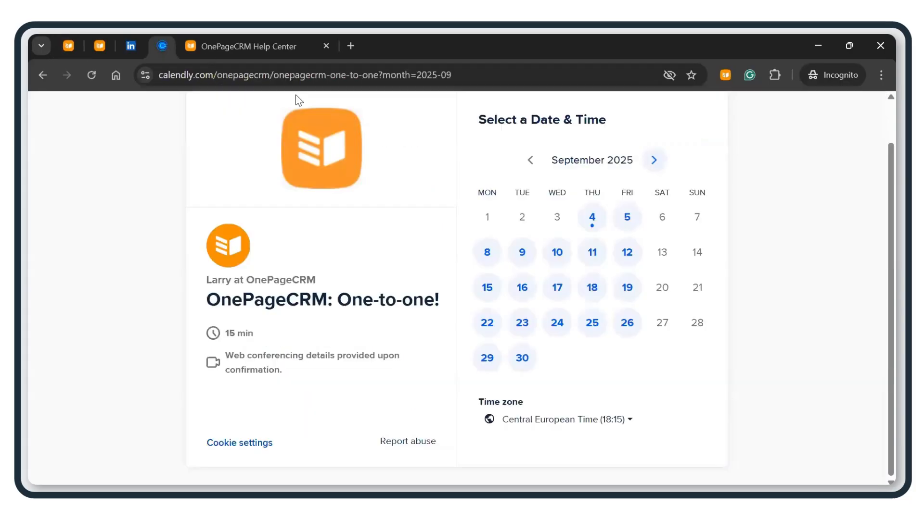
{"action": "scroll", "coordinate": [543, 223], "scroll_direction": "up", "scroll_amount": 1}
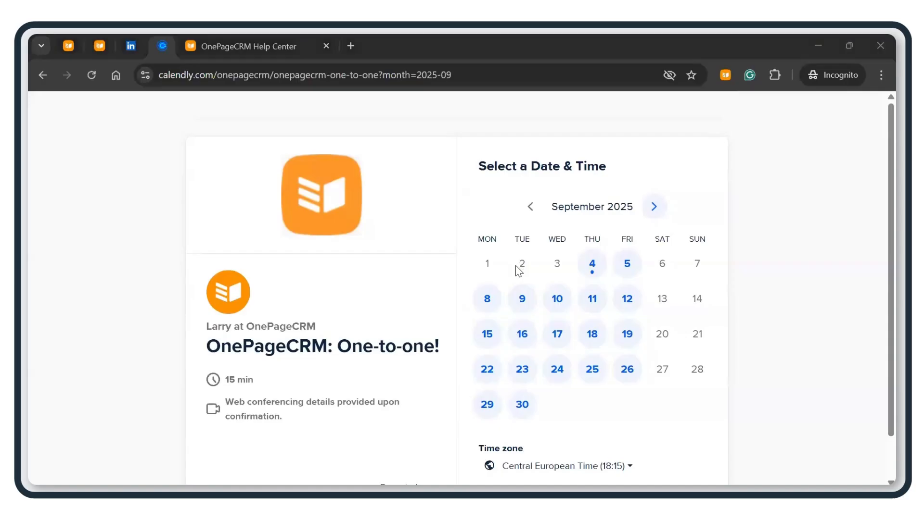
{"action": "scroll", "coordinate": [518, 270], "scroll_direction": "down", "scroll_amount": 1}
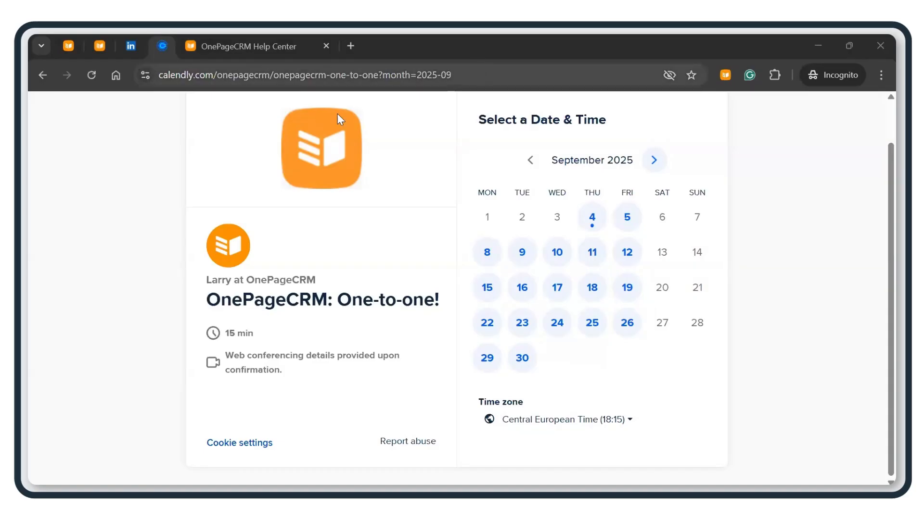
{"action": "key", "text": "ctrl+l"}
{"action": "left_click", "coordinate": [114, 205]}
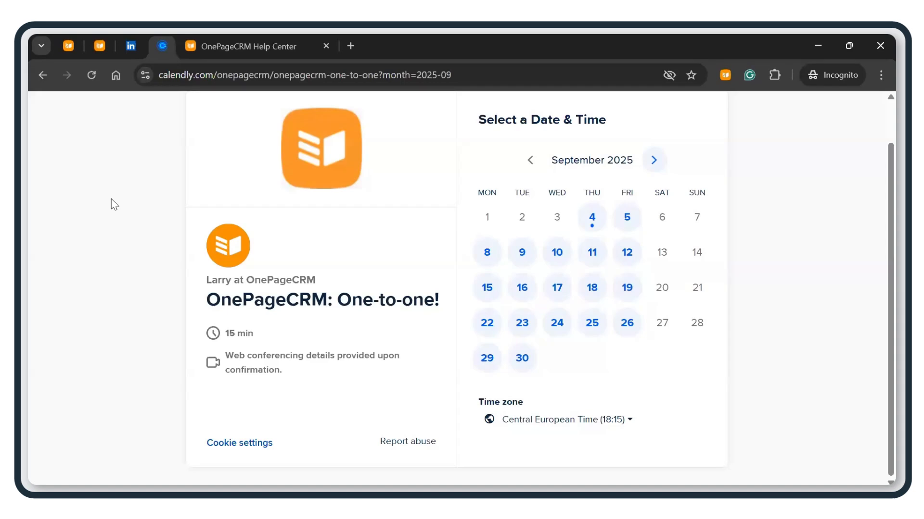
{"action": "scroll", "coordinate": [311, 237], "scroll_direction": "up", "scroll_amount": 1}
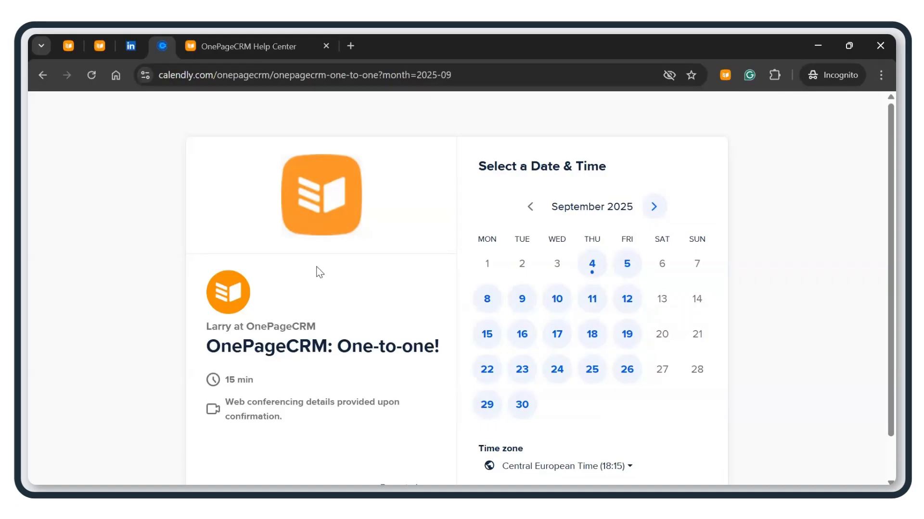
{"action": "scroll", "coordinate": [321, 275], "scroll_direction": "down", "scroll_amount": 1}
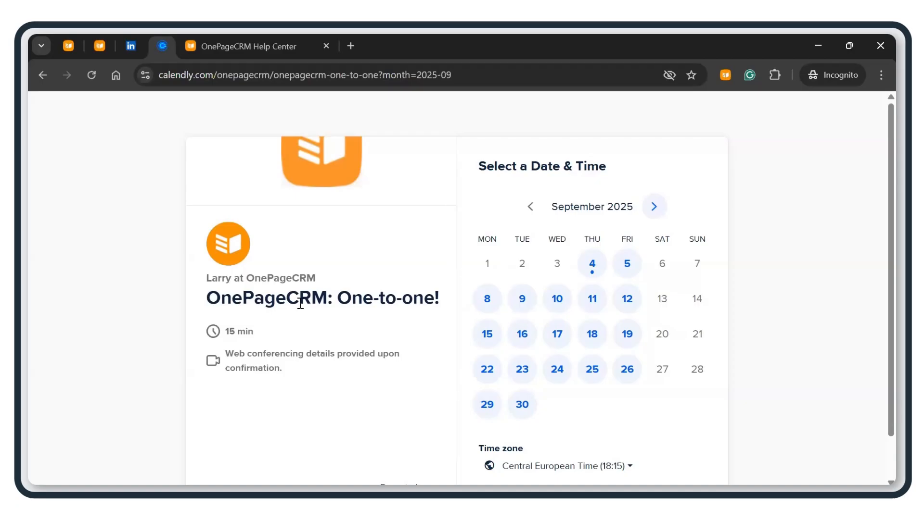
{"action": "triple_click", "coordinate": [276, 281]}
{"action": "left_click", "coordinate": [360, 335]}
Step: Pick Friday, September 5 at 16:00 and continue to the details form
{"action": "left_click", "coordinate": [626, 273]}
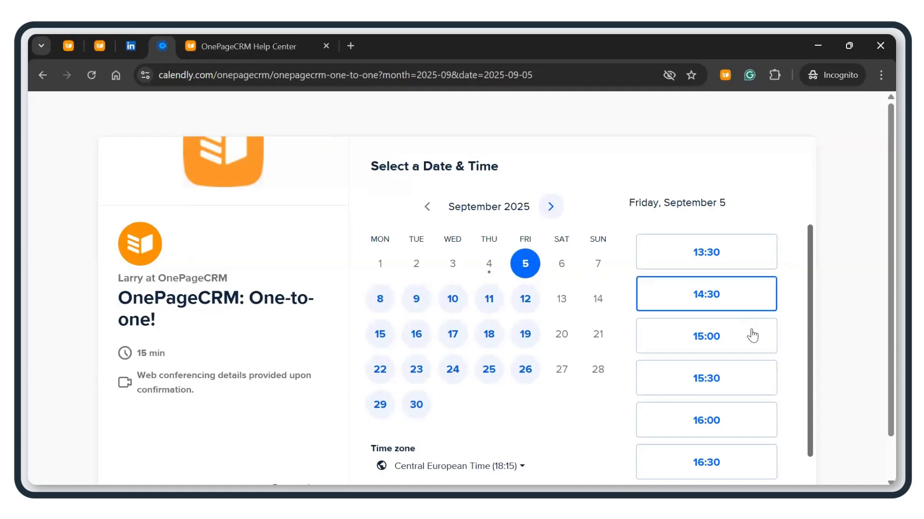
{"action": "scroll", "coordinate": [740, 337], "scroll_direction": "down", "scroll_amount": 2}
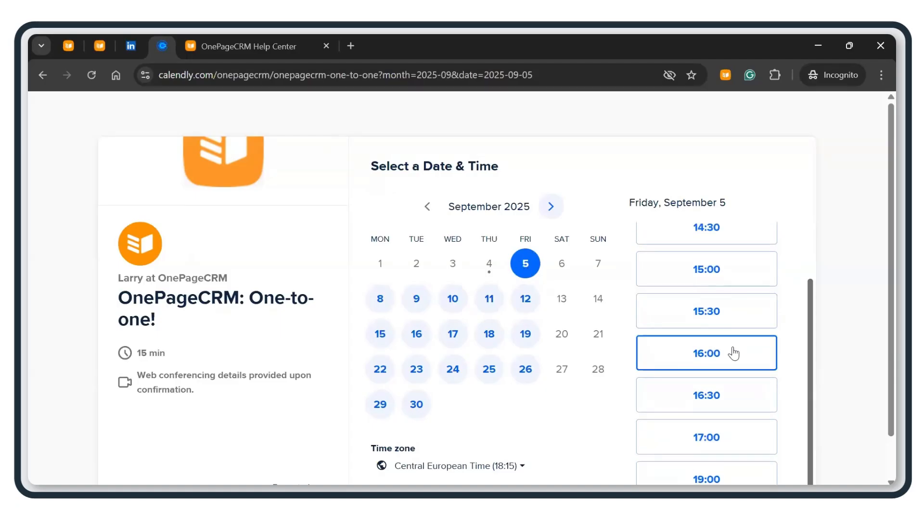
{"action": "left_click", "coordinate": [733, 353]}
{"action": "left_click", "coordinate": [737, 354]}
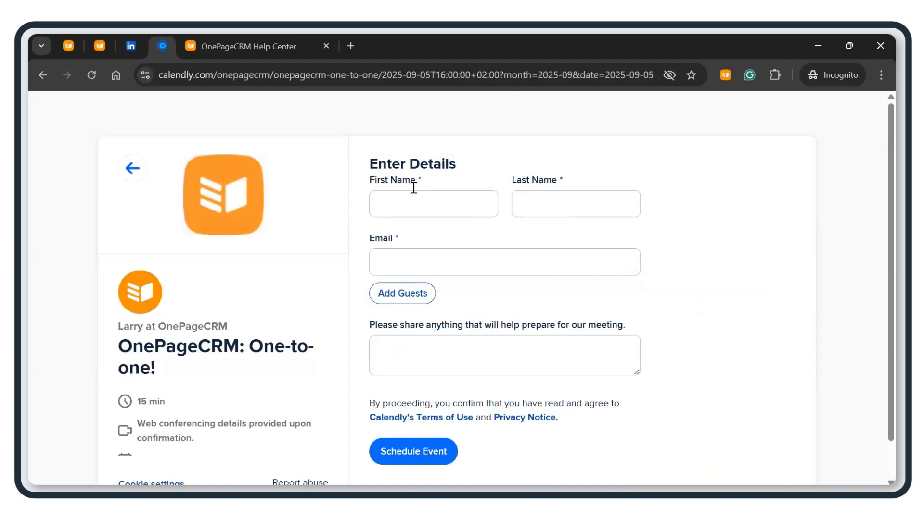
Step: Enter the invitee's first name, last name and e-mail address
{"action": "left_click", "coordinate": [421, 203]}
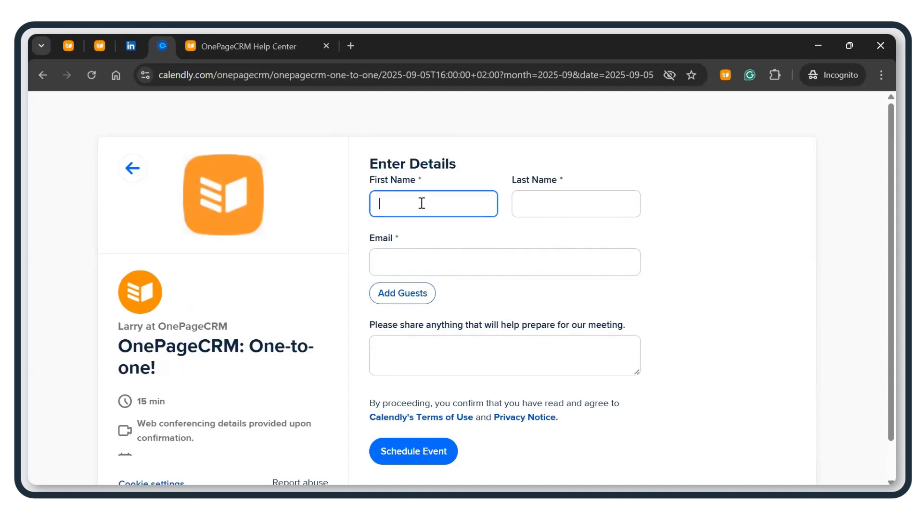
{"action": "type", "text": "Albert"}
{"action": "key", "text": "Tab"}
{"action": "type", "text": "Einstein"}
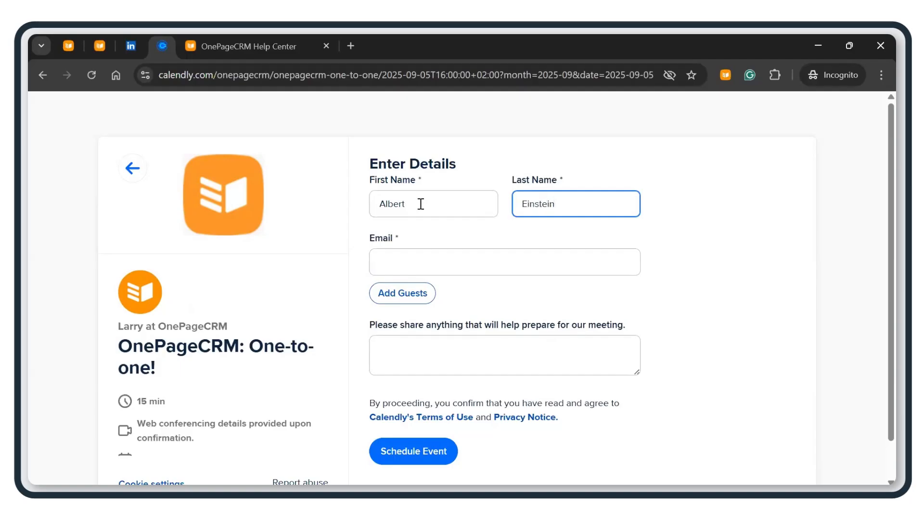
{"action": "left_click", "coordinate": [456, 266]}
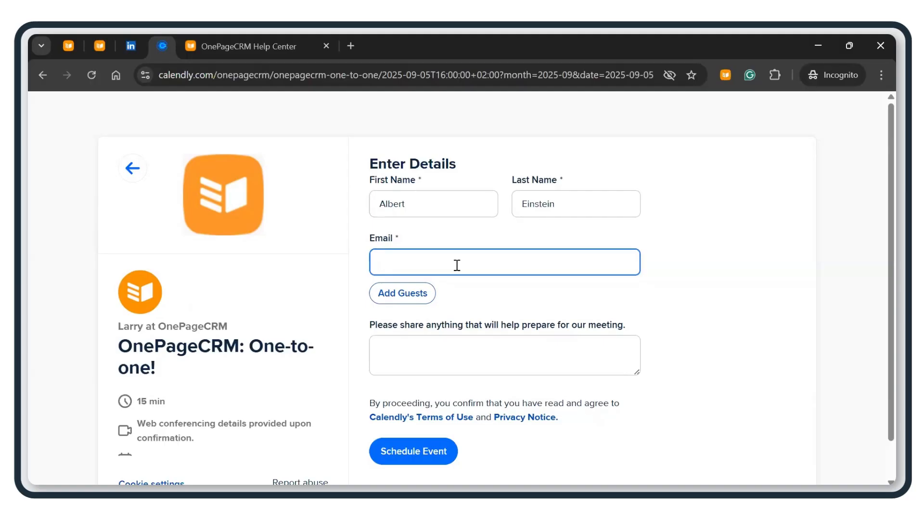
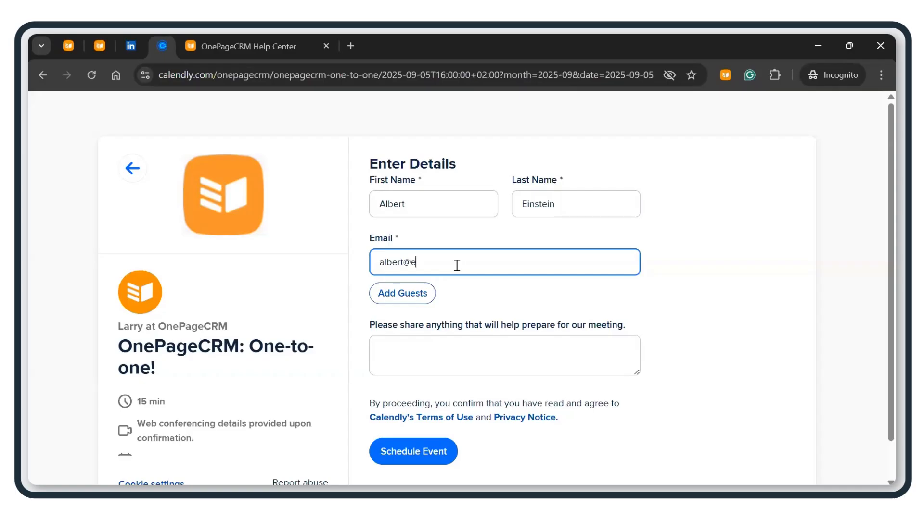
Step: Write the meeting note ending 'OnePageCRM in action!' and schedule the event
{"action": "left_click", "coordinate": [463, 353]}
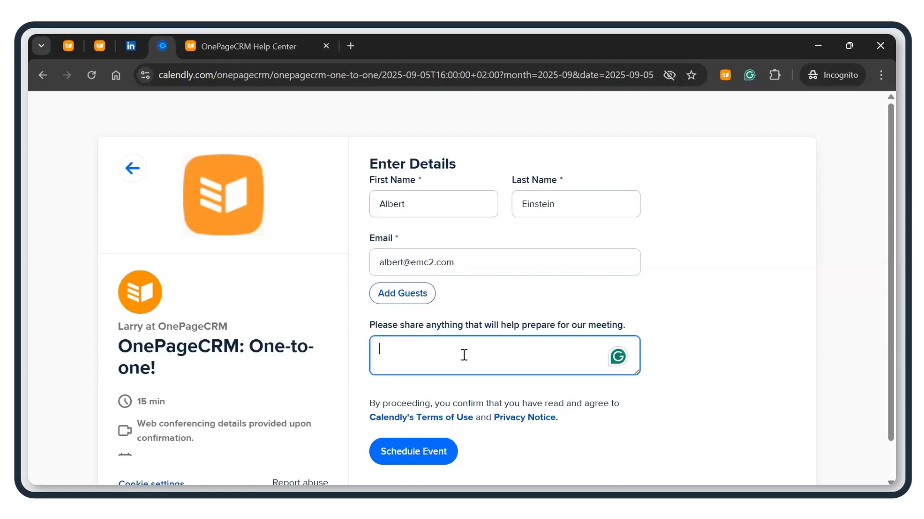
{"action": "type", "text": "Id love"}
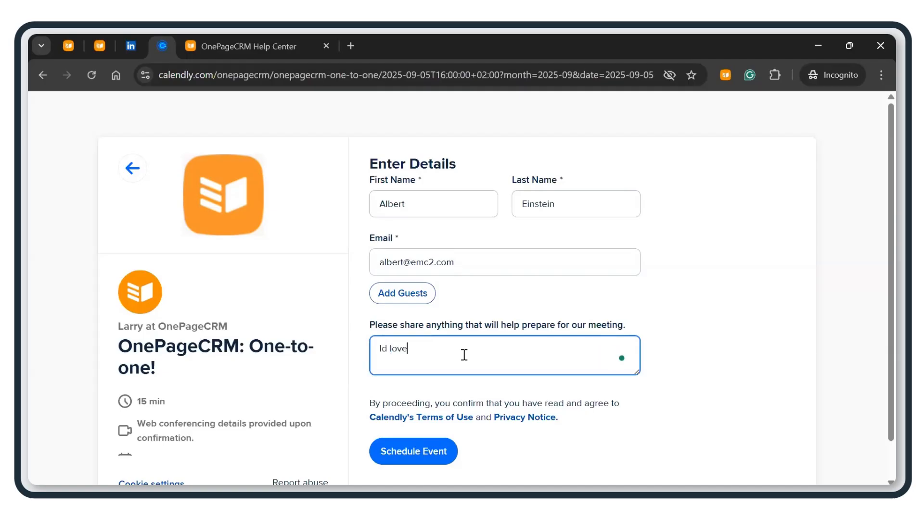
{"action": "key", "text": "BackSpace"}
{"action": "key", "text": "BackSpace"}
{"action": "key", "text": "BackSpace"}
{"action": "key", "text": "BackSpace"}
{"action": "key", "text": "BackSpace"}
{"action": "key", "text": "BackSpace"}
{"action": "type", "text": "'d love to"}
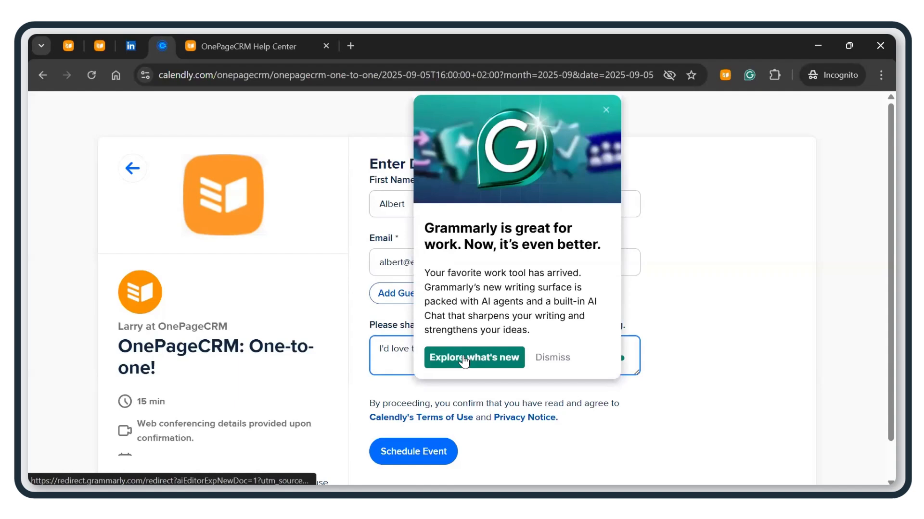
{"action": "left_click", "coordinate": [606, 110]}
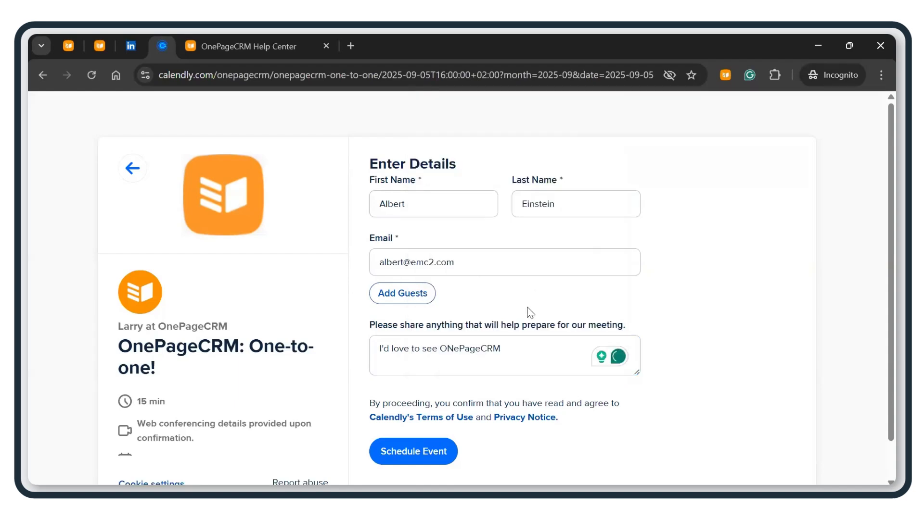
{"action": "left_click", "coordinate": [527, 348]}
{"action": "key", "text": "BackSpace"}
{"action": "key", "text": "BackSpace"}
{"action": "key", "text": "BackSpace"}
{"action": "key", "text": "BackSpace"}
{"action": "key", "text": "BackSpace"}
{"action": "key", "text": "BackSpace"}
{"action": "key", "text": "BackSpace"}
{"action": "key", "text": "BackSpace"}
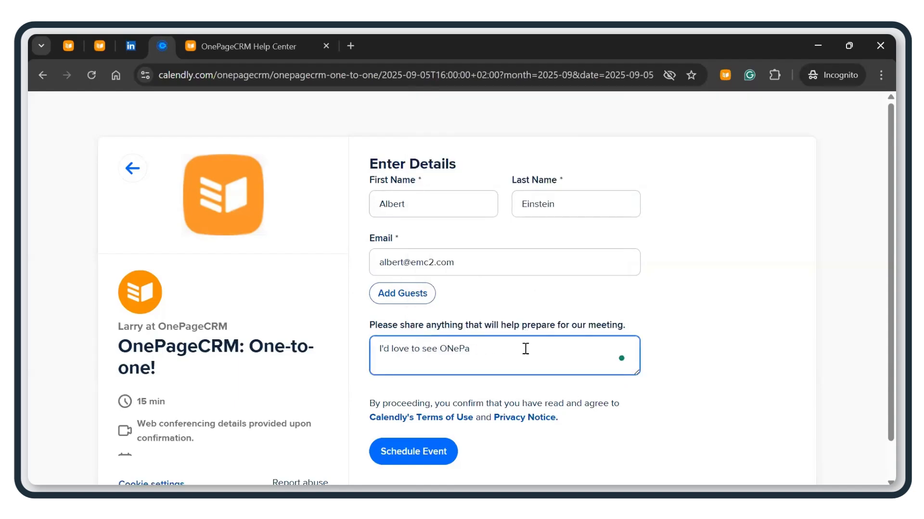
{"action": "type", "text": "E"}
{"action": "key", "text": "BackSpace"}
{"action": "key", "text": "BackSpace"}
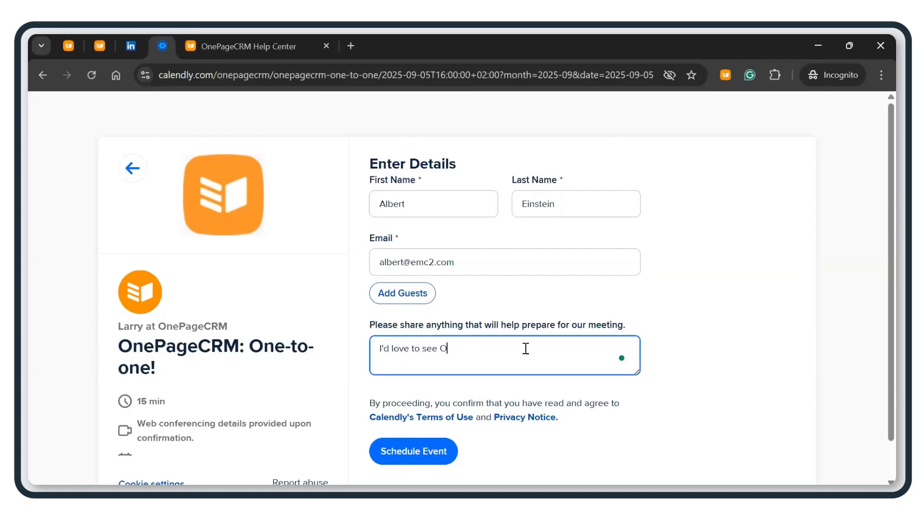
{"action": "type", "text": "nePageCRM in action!"}
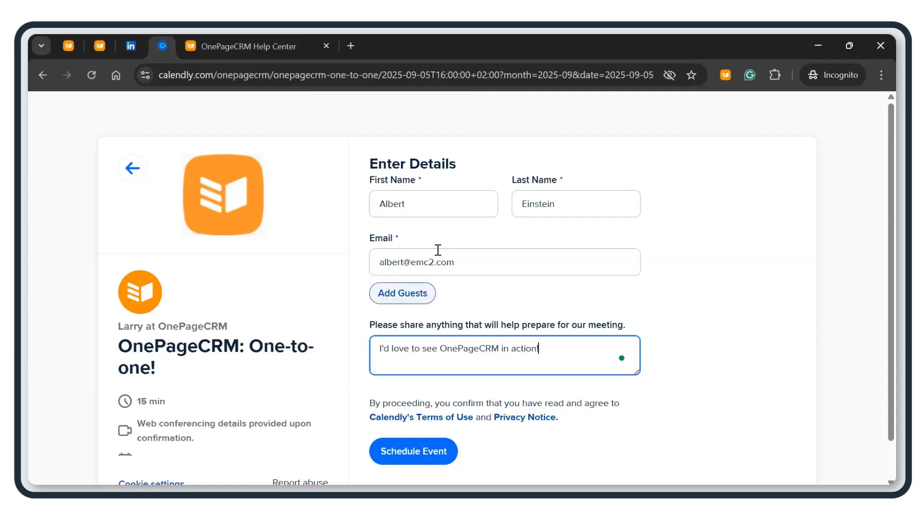
{"action": "scroll", "coordinate": [428, 415], "scroll_direction": "down", "scroll_amount": 1}
{"action": "left_click", "coordinate": [427, 414]}
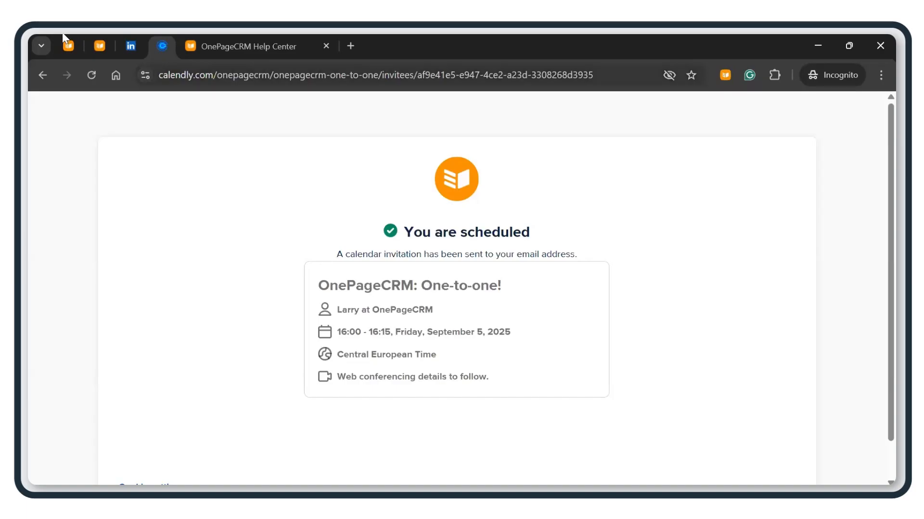
Step: Check the booked invitee's lead with its ASAP 'Send Welcome email' action, then return to Zapier
{"action": "left_click", "coordinate": [68, 46]}
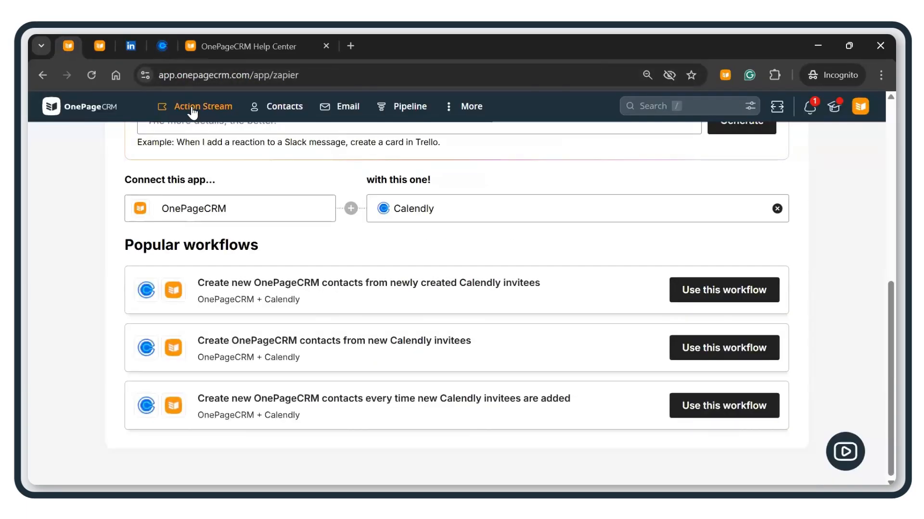
{"action": "middle_click", "coordinate": [192, 111]}
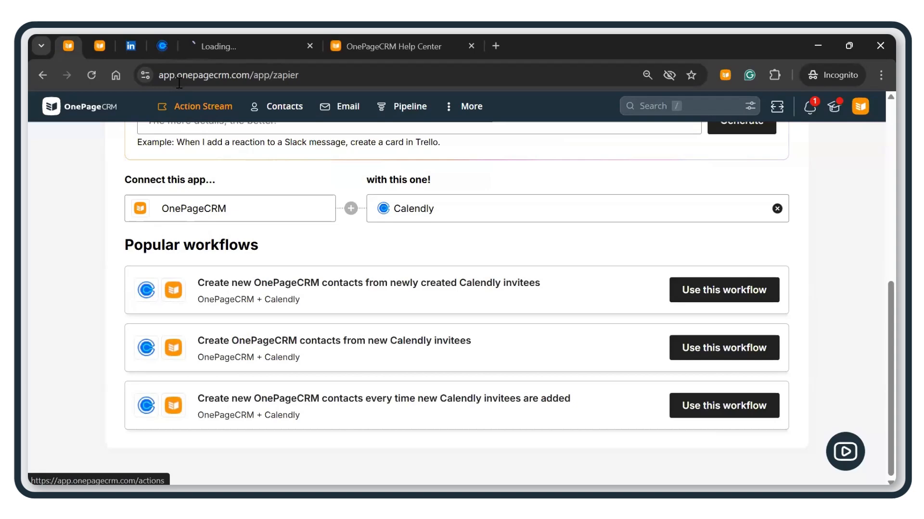
{"action": "left_click", "coordinate": [232, 46]}
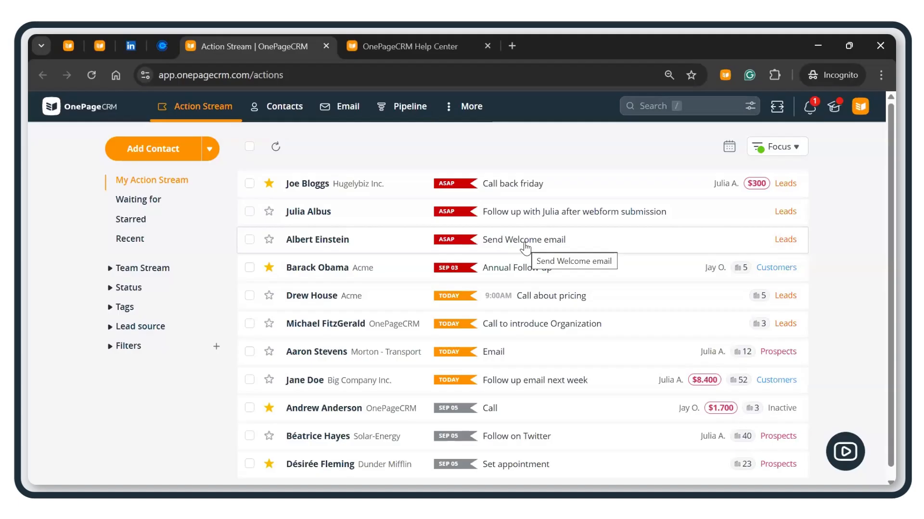
{"action": "left_click", "coordinate": [524, 245]}
{"action": "scroll", "coordinate": [509, 260], "scroll_direction": "down", "scroll_amount": 3}
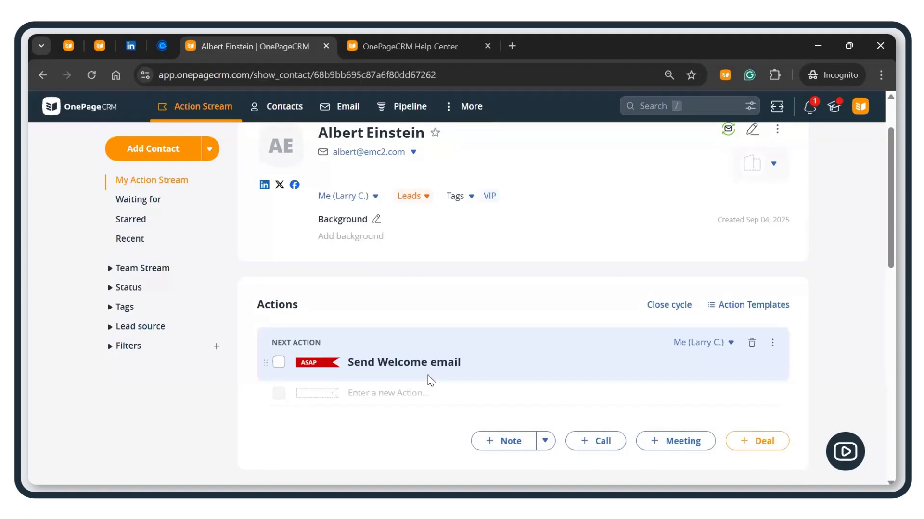
{"action": "scroll", "coordinate": [438, 354], "scroll_direction": "up", "scroll_amount": 2}
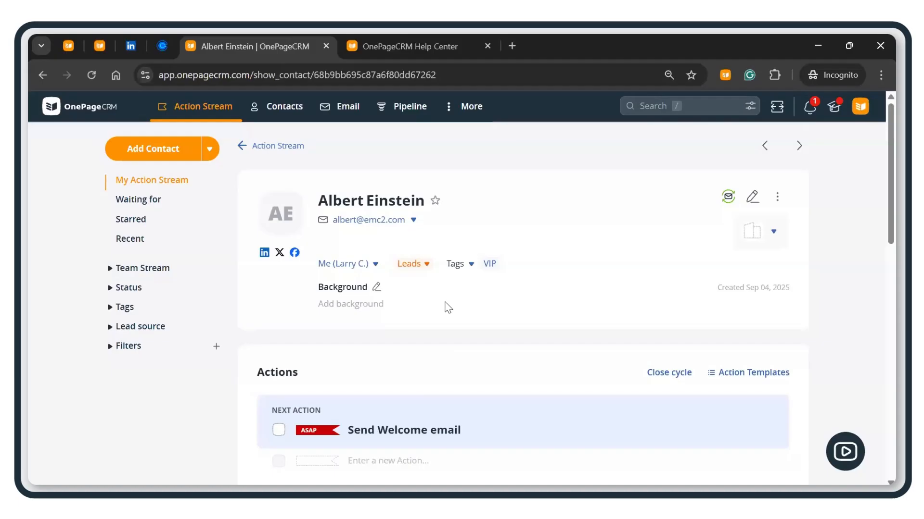
{"action": "scroll", "coordinate": [448, 307], "scroll_direction": "down", "scroll_amount": 2}
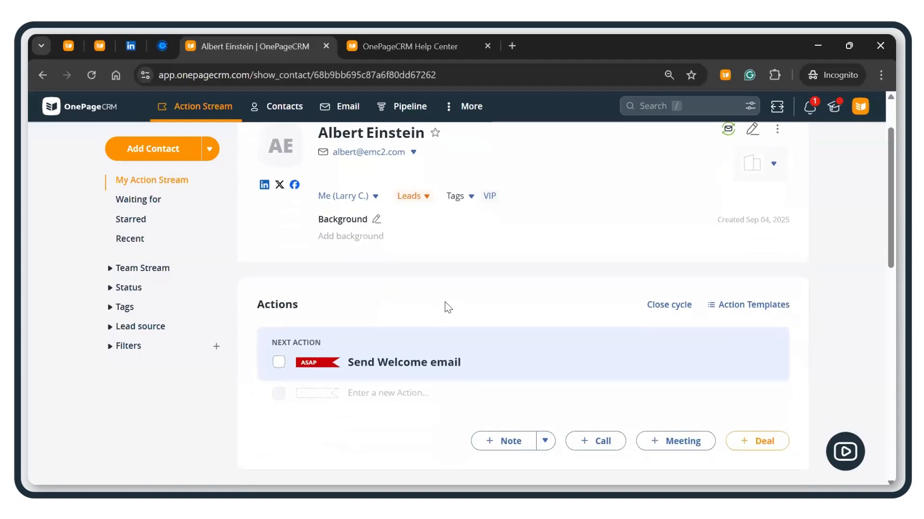
{"action": "left_click", "coordinate": [68, 45]}
{"action": "left_click", "coordinate": [479, 274]}
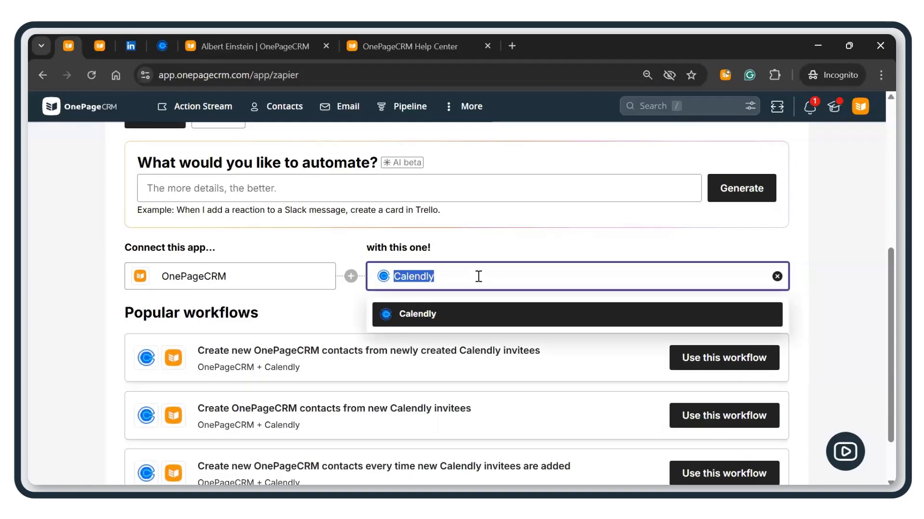
Step: Try 'google' in the paired-app field, keep Calendly, and head to the Action Stream
{"action": "type", "text": "google"}
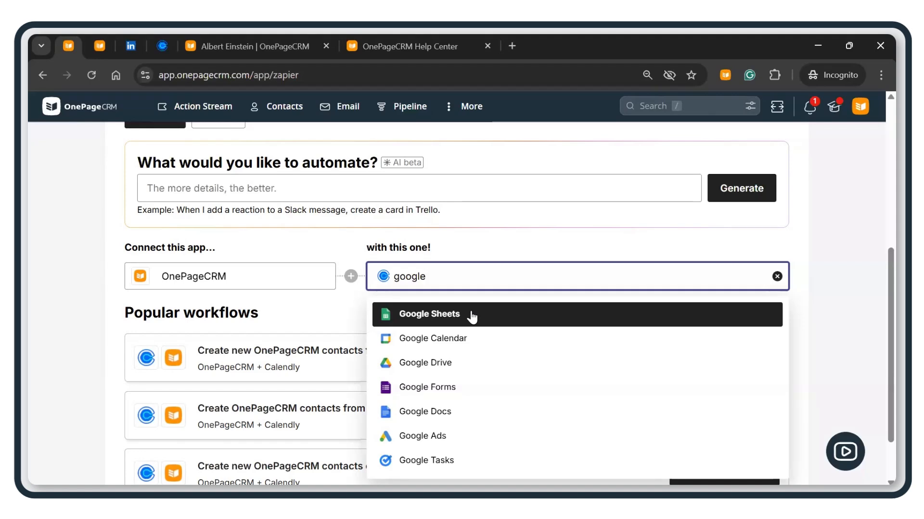
{"action": "left_click", "coordinate": [871, 285]}
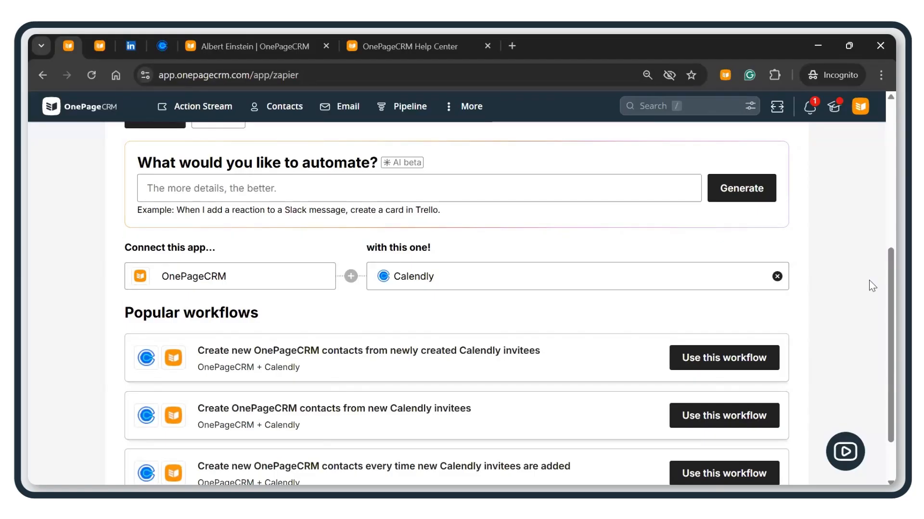
{"action": "left_click", "coordinate": [439, 275]}
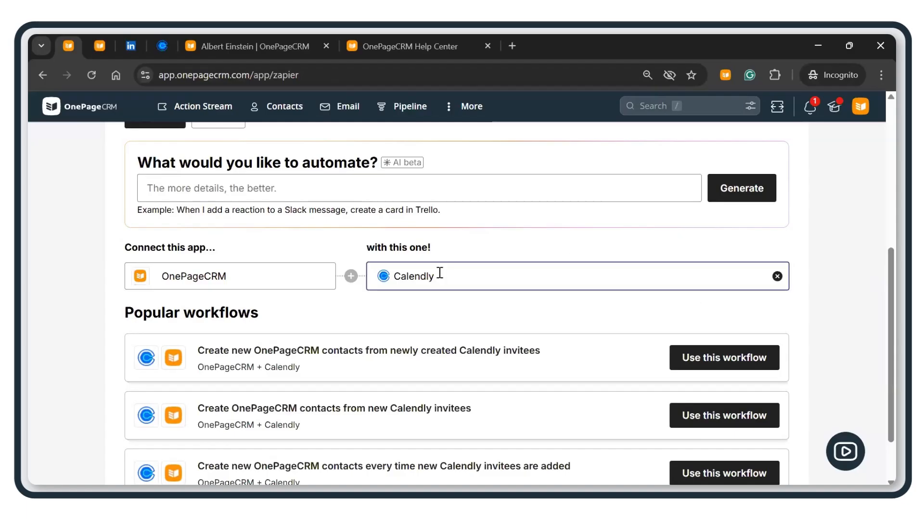
{"action": "key", "text": "BackSpace"}
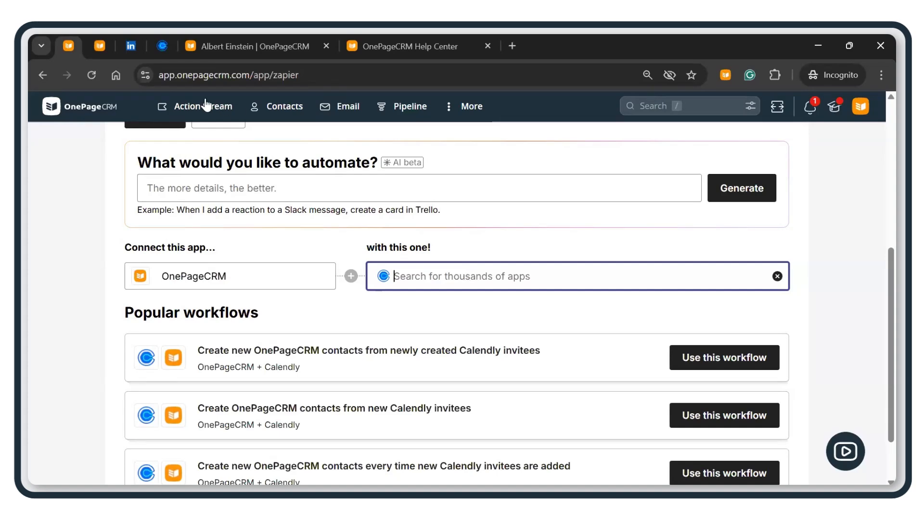
{"action": "left_click", "coordinate": [220, 110]}
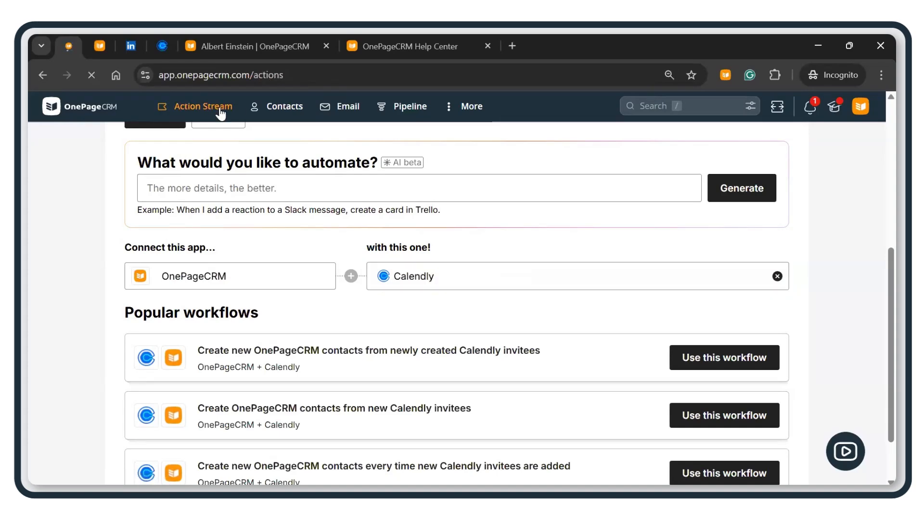